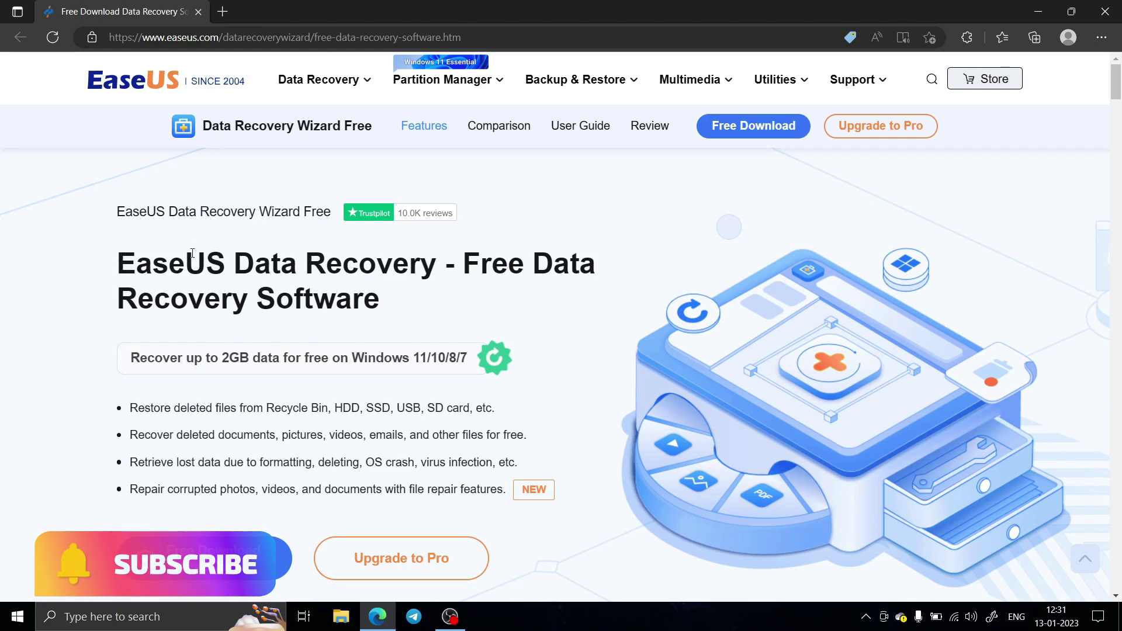
Start the free download of the Data Recovery Wizard installer from the EaseUS page.
{"action": "left_click_drag", "start_coordinate": [233, 263], "coordinate": [461, 263]}
{"action": "left_click", "coordinate": [532, 311]}
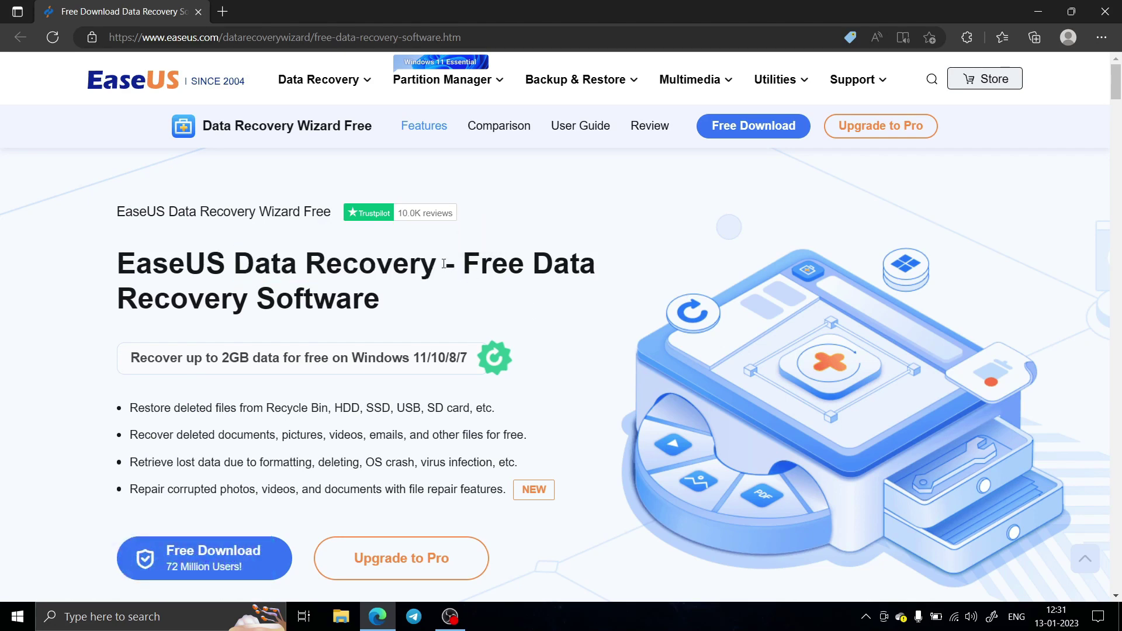
{"action": "scroll", "coordinate": [488, 281], "scroll_direction": "down", "scroll_amount": 3}
{"action": "scroll", "coordinate": [101, 268], "scroll_direction": "up", "scroll_amount": 1}
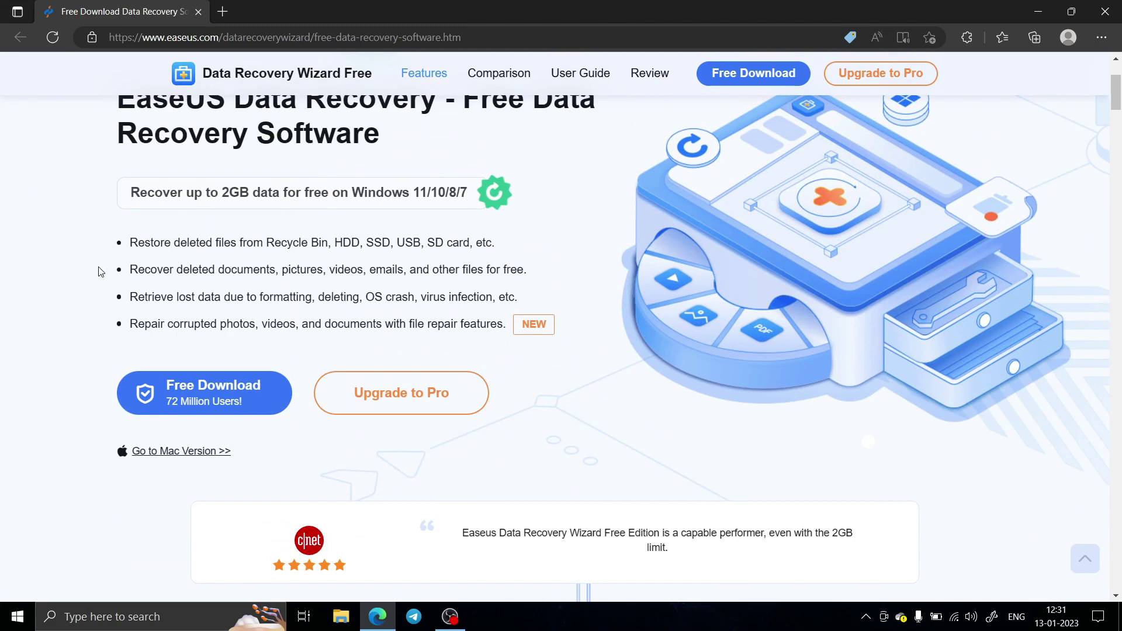
{"action": "scroll", "coordinate": [250, 354], "scroll_direction": "up", "scroll_amount": 1}
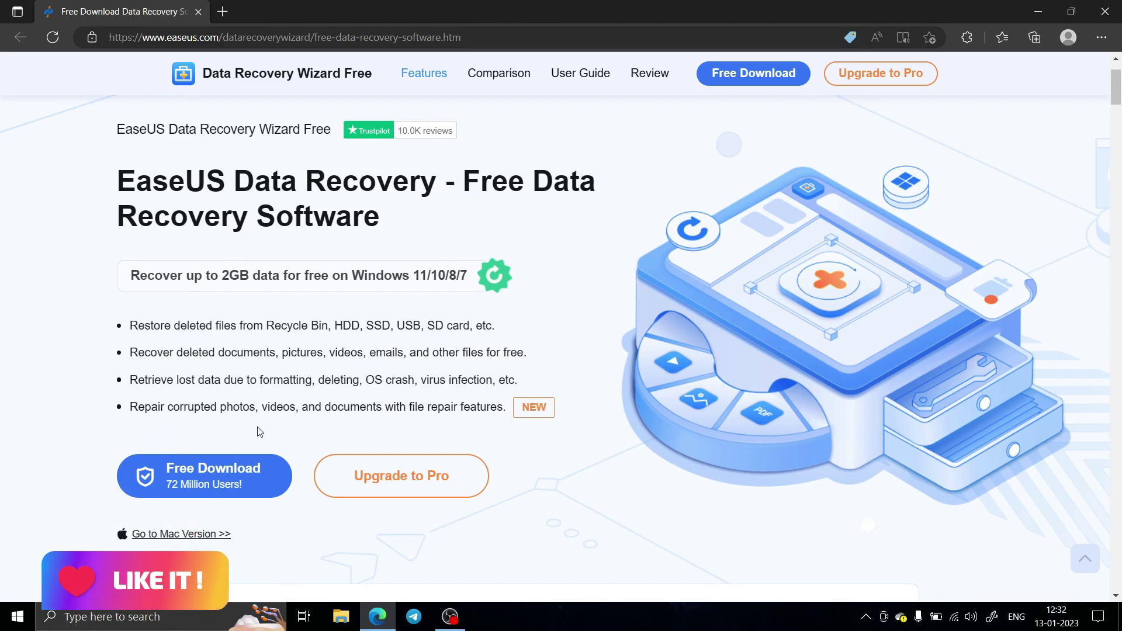
{"action": "scroll", "coordinate": [403, 403], "scroll_direction": "down", "scroll_amount": 1}
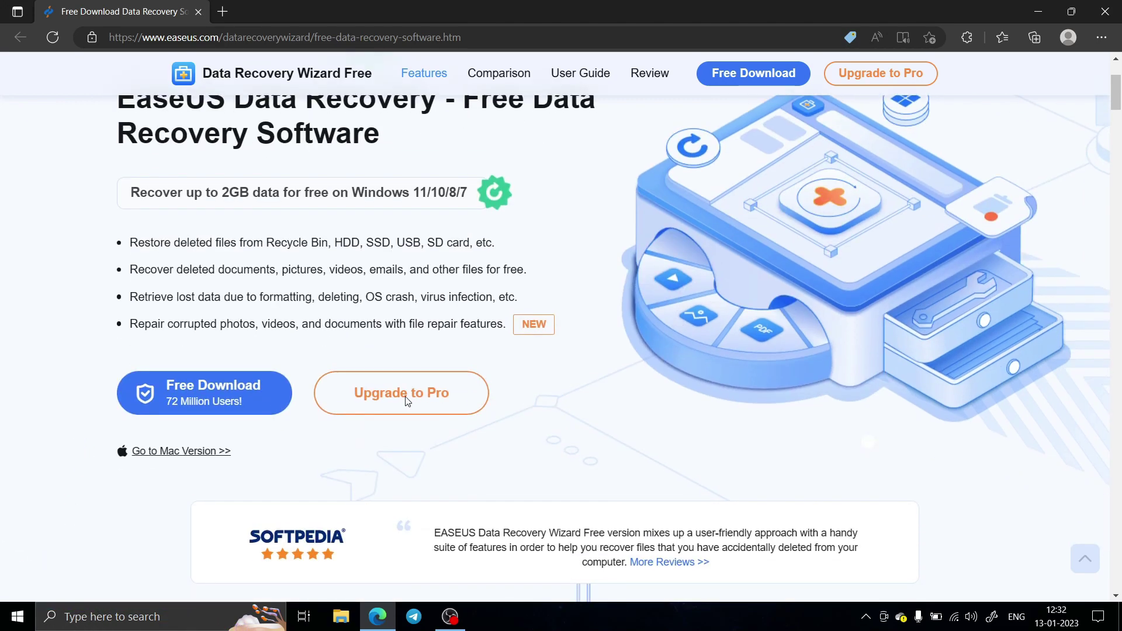
{"action": "scroll", "coordinate": [405, 401], "scroll_direction": "down", "scroll_amount": 5}
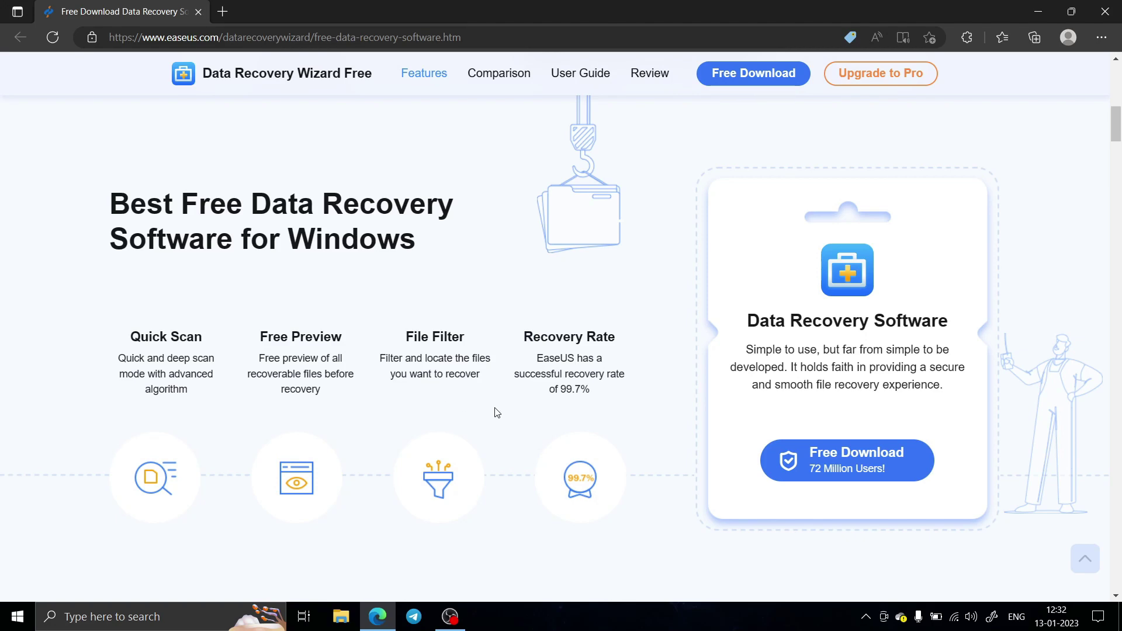
{"action": "scroll", "coordinate": [526, 406], "scroll_direction": "down", "scroll_amount": 3}
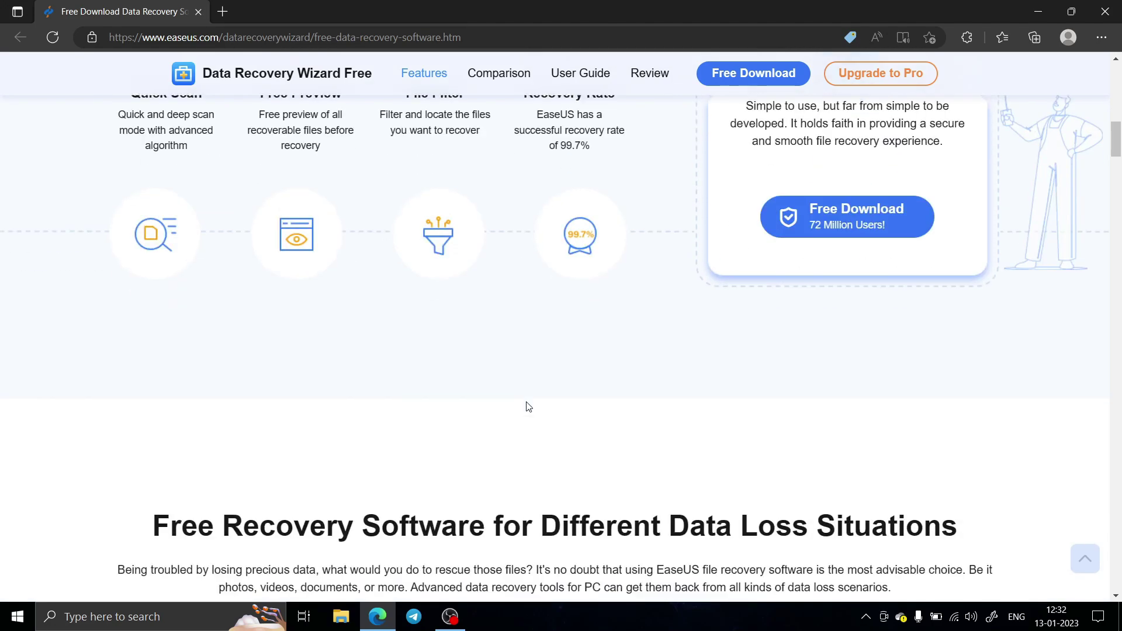
{"action": "scroll", "coordinate": [526, 406], "scroll_direction": "down", "scroll_amount": 5}
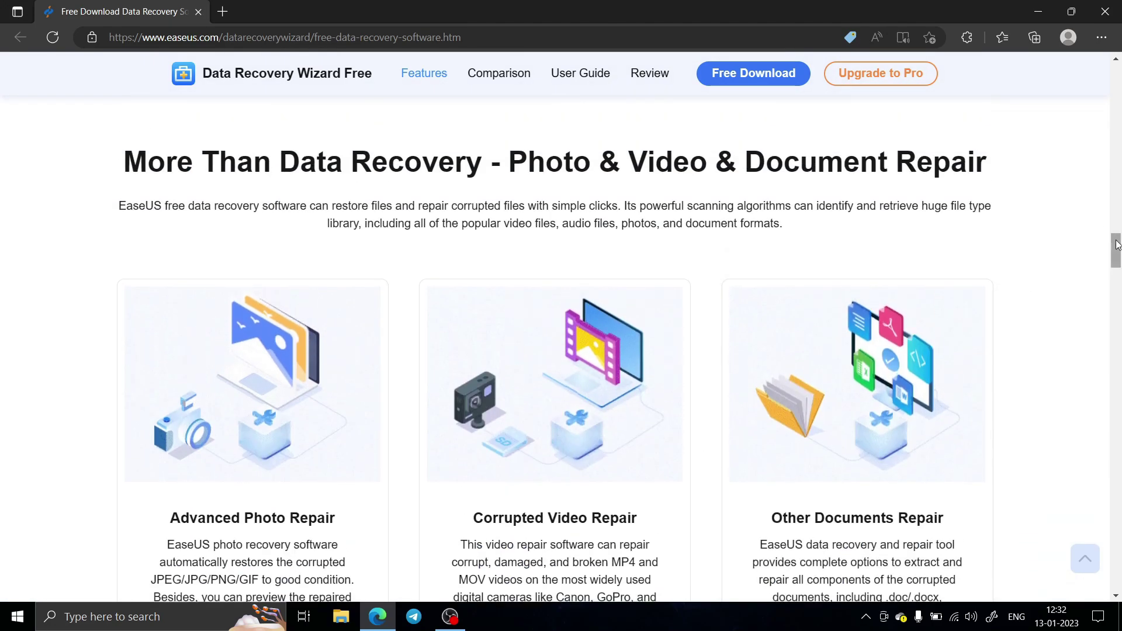
{"action": "left_click_drag", "start_coordinate": [1116, 252], "coordinate": [1116, 79]}
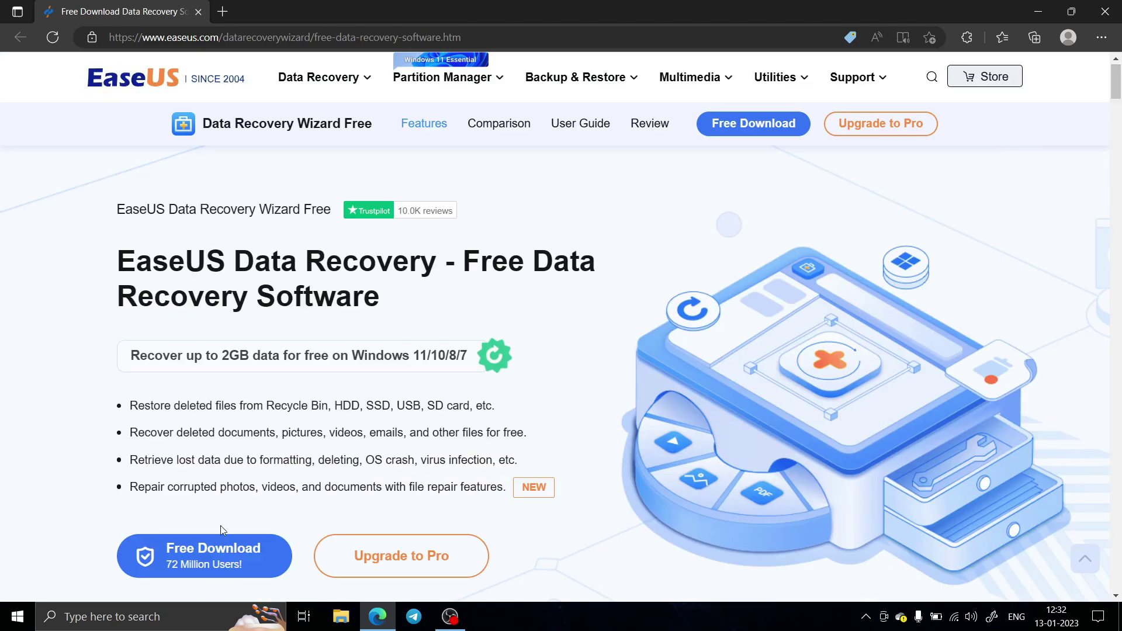
{"action": "left_click", "coordinate": [222, 548]}
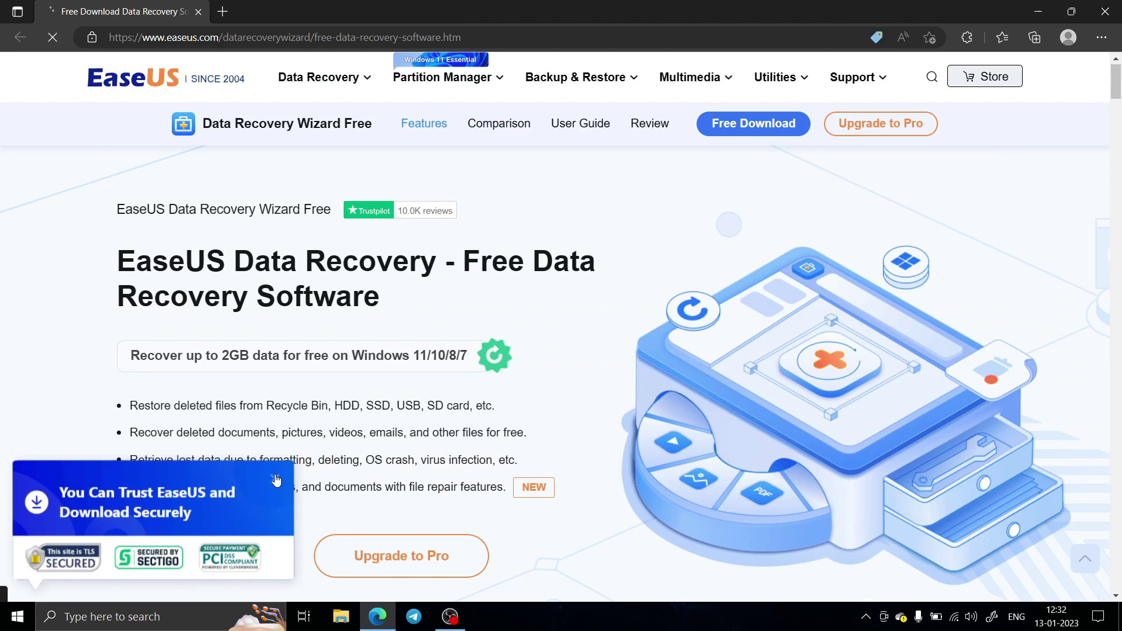
Save the installer to the Desktop, run the download and dismiss the completion notice.
{"action": "left_click", "coordinate": [566, 287]}
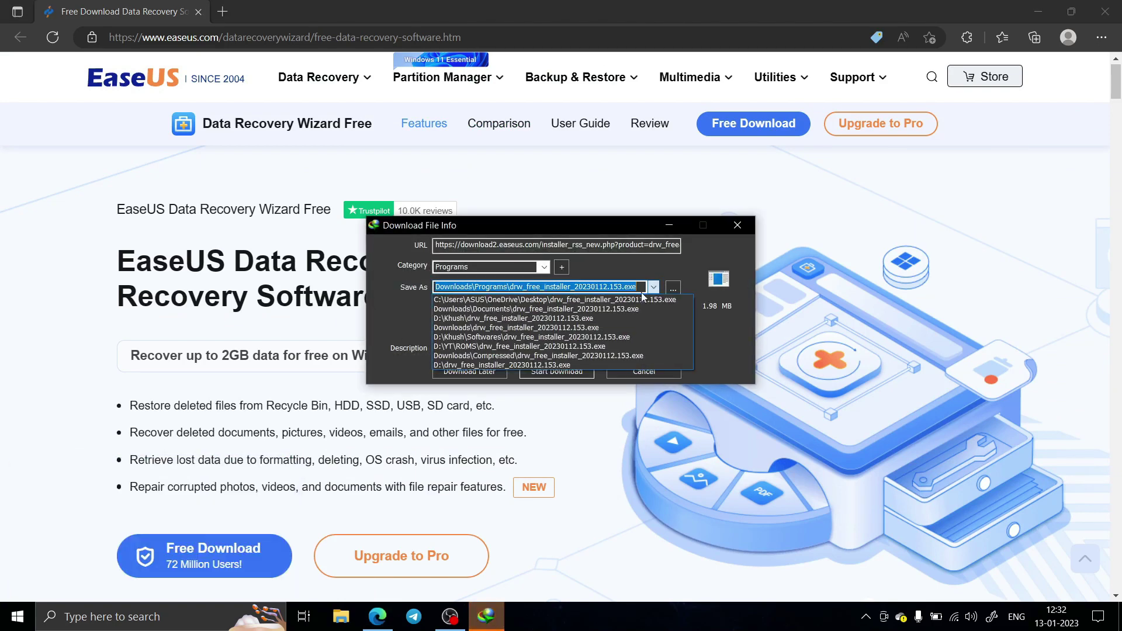
{"action": "left_click", "coordinate": [566, 299]}
{"action": "left_click", "coordinate": [556, 370]}
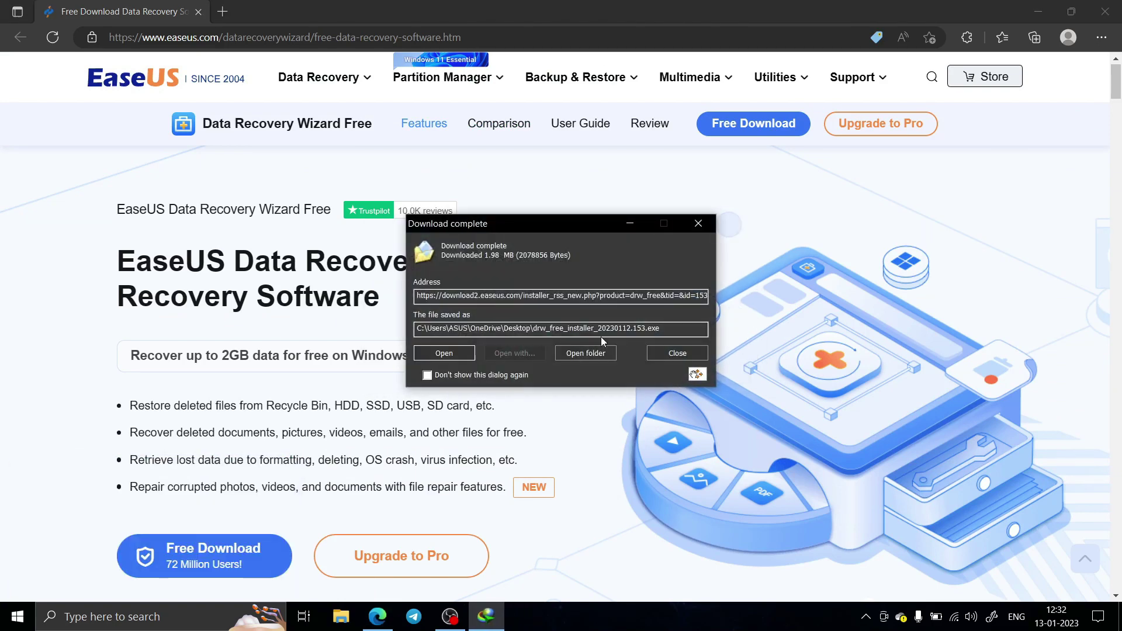
{"action": "left_click", "coordinate": [672, 353]}
{"action": "left_click", "coordinate": [303, 32]}
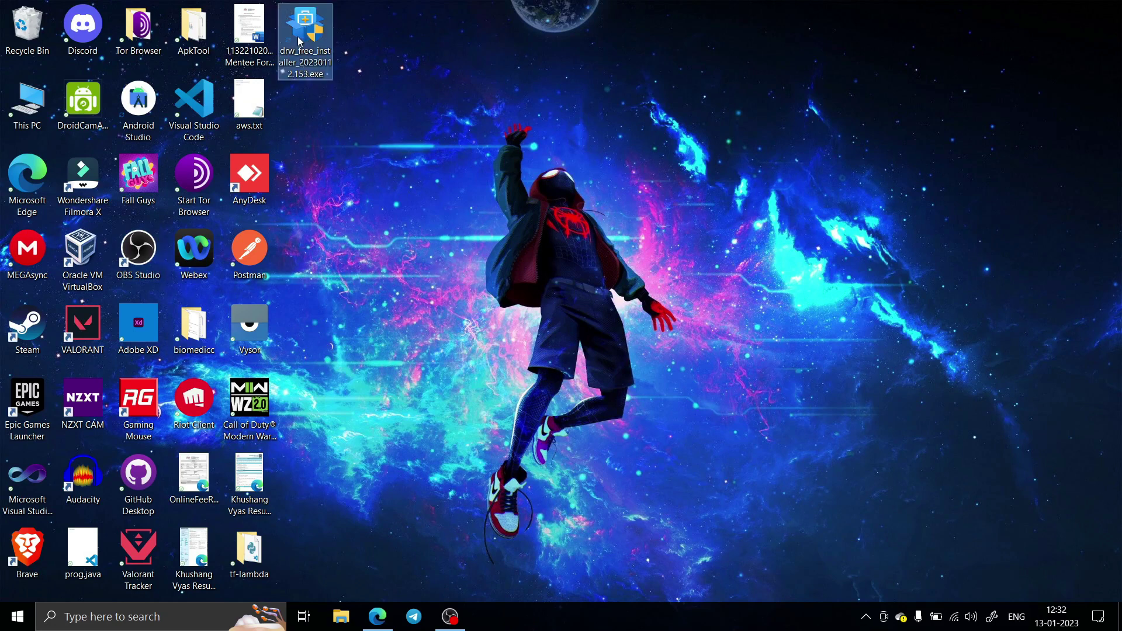
{"action": "left_click", "coordinate": [472, 434]}
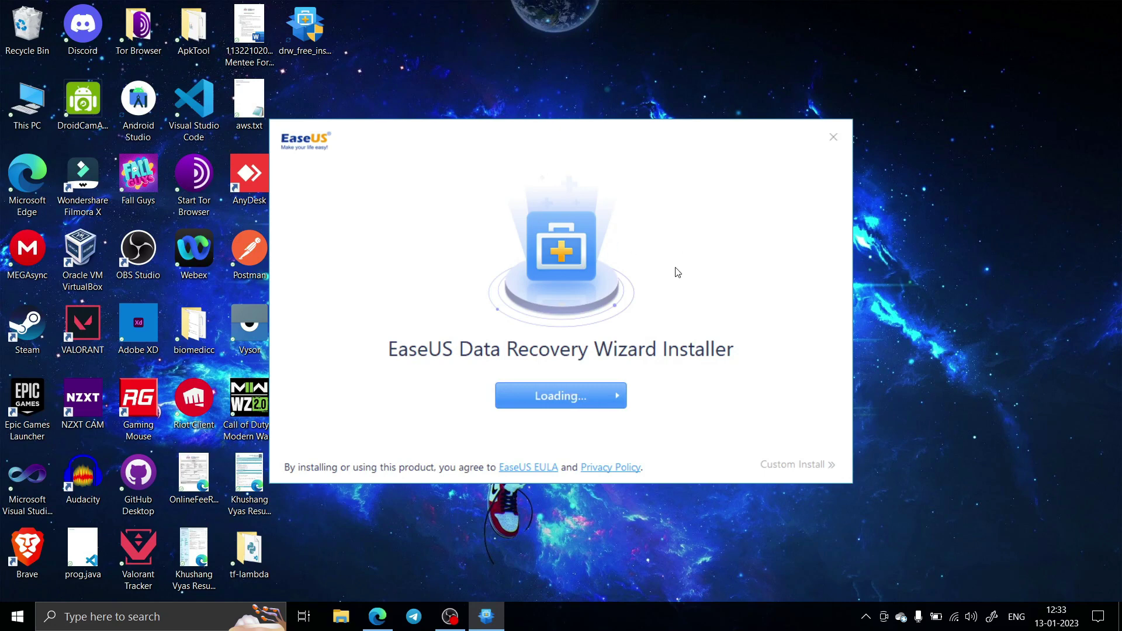
Install EaseUS Data Recovery Wizard with Install Now and wait for completion.
{"action": "left_click", "coordinate": [574, 405]}
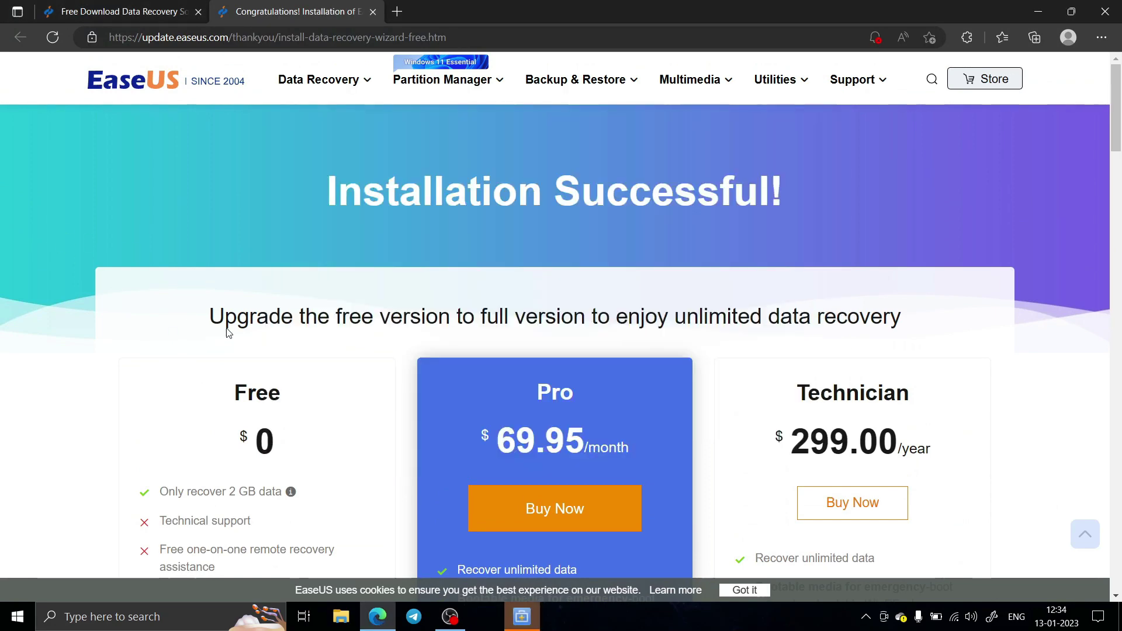
{"action": "scroll", "coordinate": [226, 332], "scroll_direction": "down", "scroll_amount": 2}
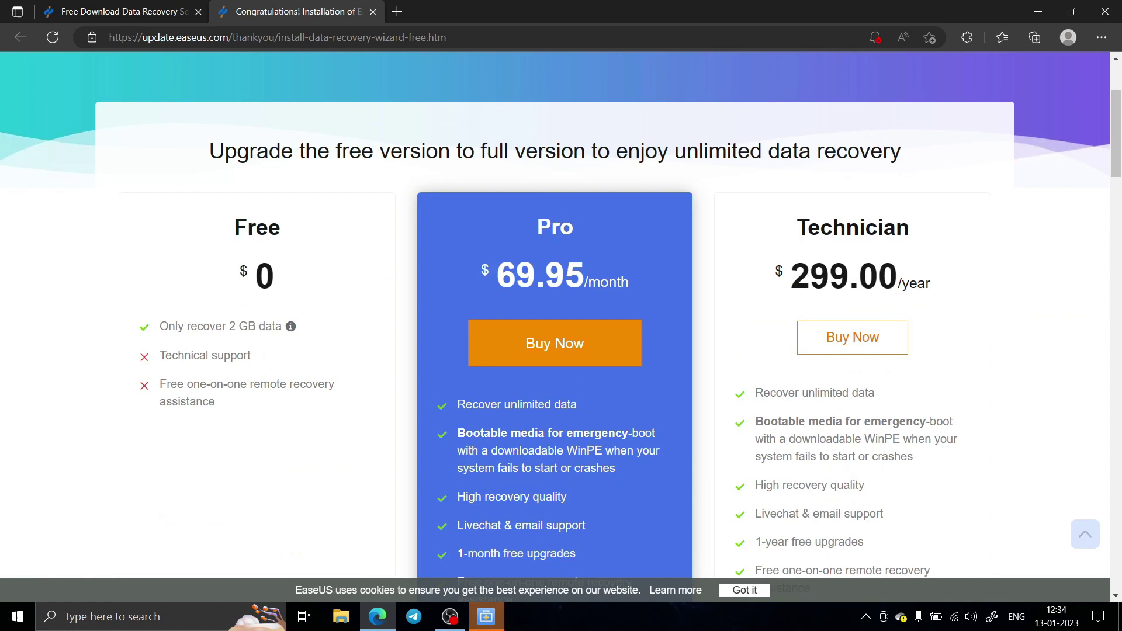
Review the plan comparison, highlighting the 2 GB limit, remote assistance and Livechat support lines.
{"action": "left_click_drag", "start_coordinate": [160, 325], "coordinate": [290, 335]}
{"action": "left_click", "coordinate": [348, 341]}
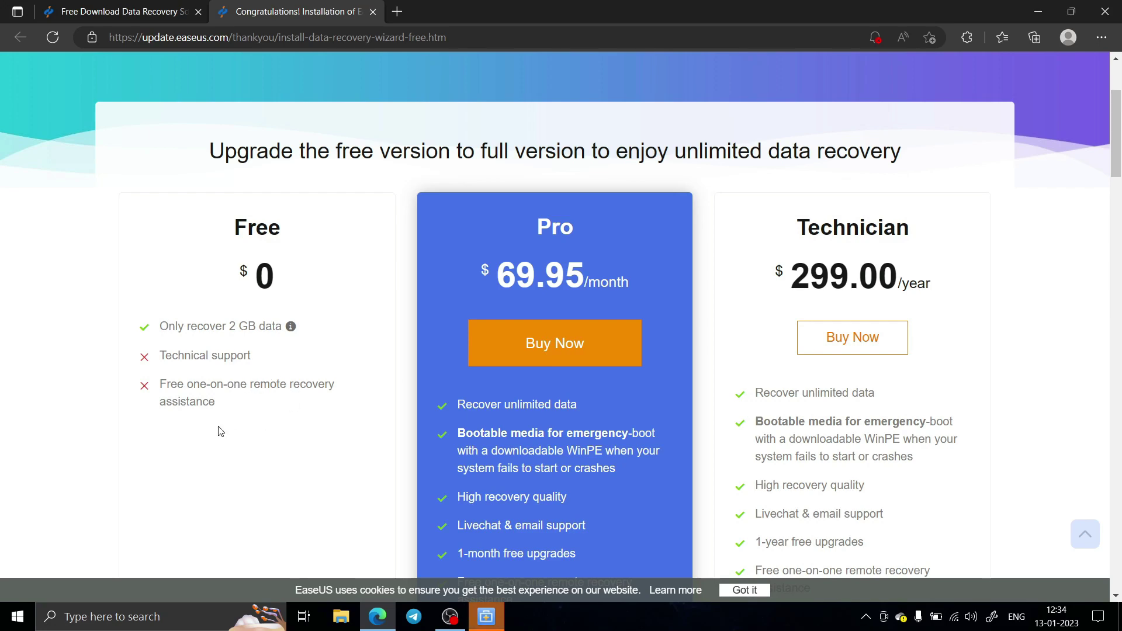
{"action": "left_click_drag", "start_coordinate": [216, 403], "coordinate": [161, 384]}
{"action": "left_click", "coordinate": [451, 364]}
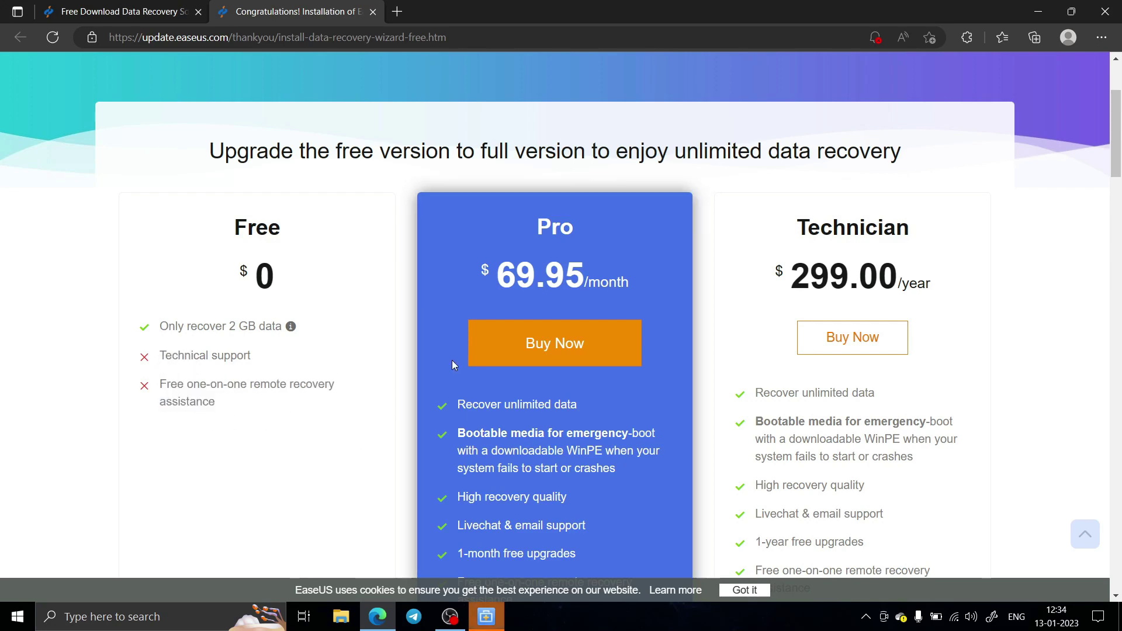
{"action": "scroll", "coordinate": [451, 365], "scroll_direction": "down", "scroll_amount": 2}
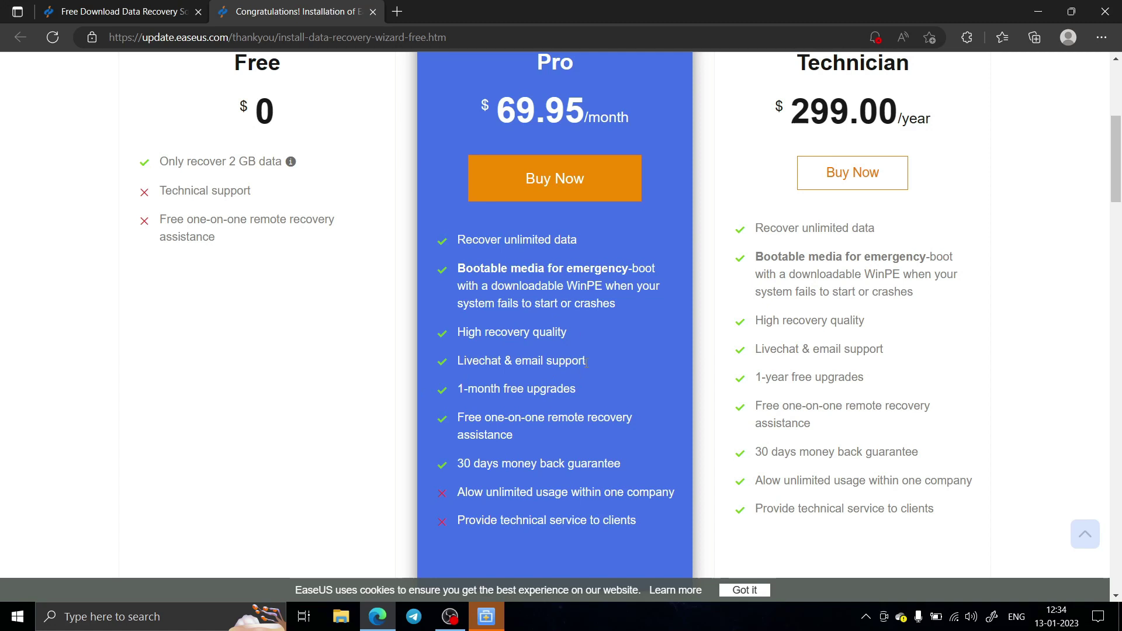
{"action": "triple_click", "coordinate": [566, 375]}
{"action": "left_click", "coordinate": [570, 377]}
{"action": "scroll", "coordinate": [599, 504], "scroll_direction": "up", "scroll_amount": 1}
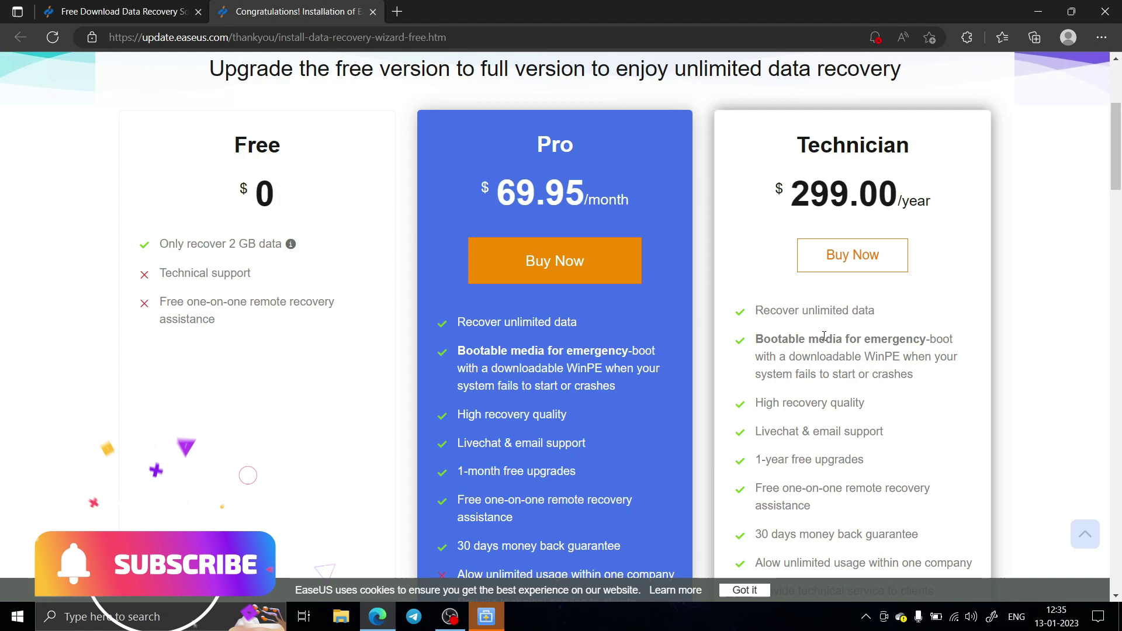
{"action": "scroll", "coordinate": [1058, 324], "scroll_direction": "down", "scroll_amount": 1}
{"action": "scroll", "coordinate": [857, 396], "scroll_direction": "up", "scroll_amount": 1}
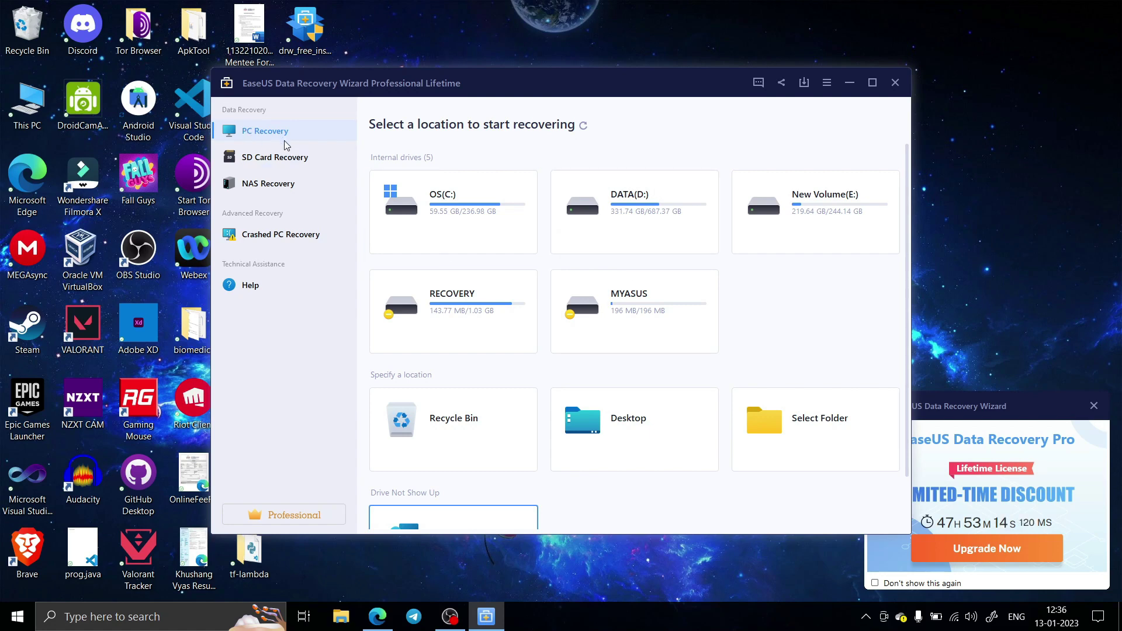
Browse the SD Card, NAS and Crashed PC recovery modes, then return to PC Recovery drive selection.
{"action": "left_click", "coordinate": [278, 158]}
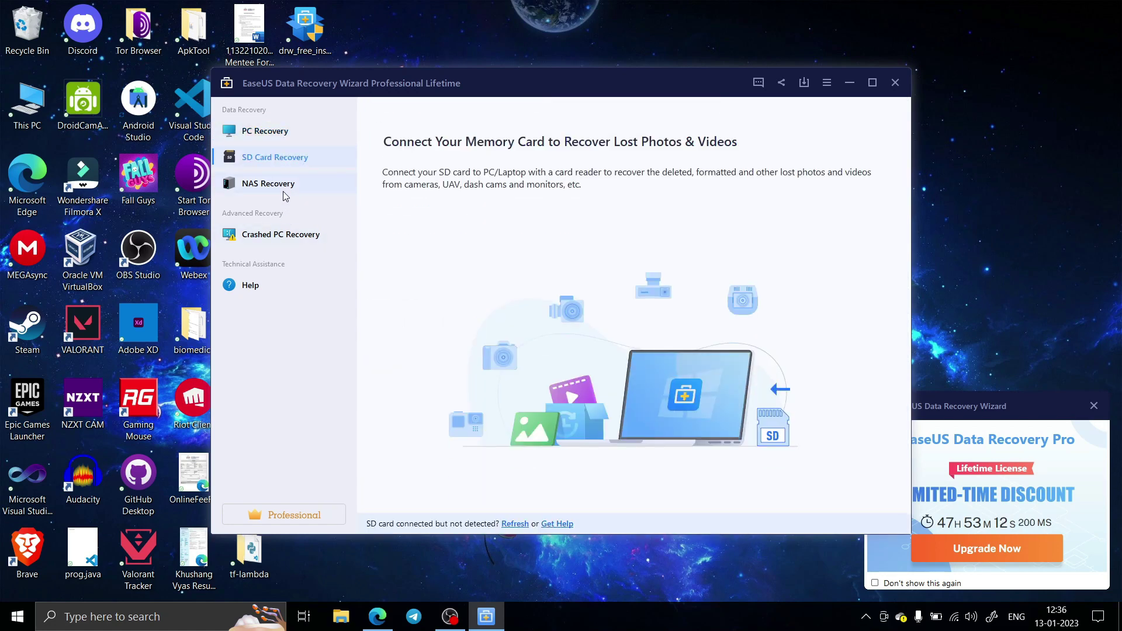
{"action": "left_click", "coordinate": [283, 187]}
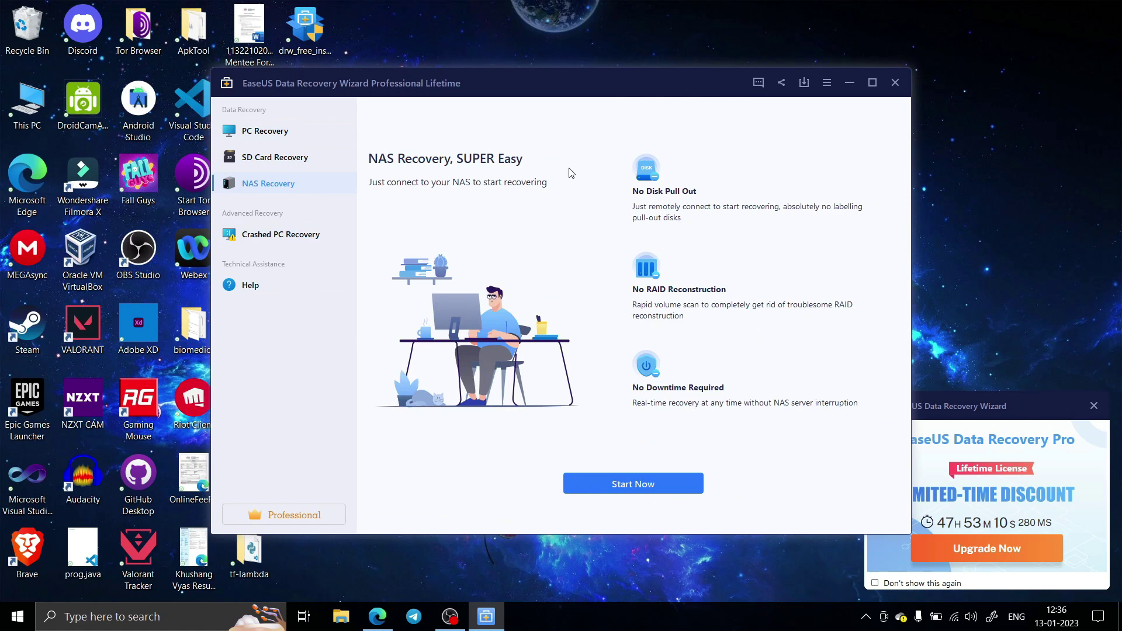
{"action": "left_click", "coordinate": [296, 237]}
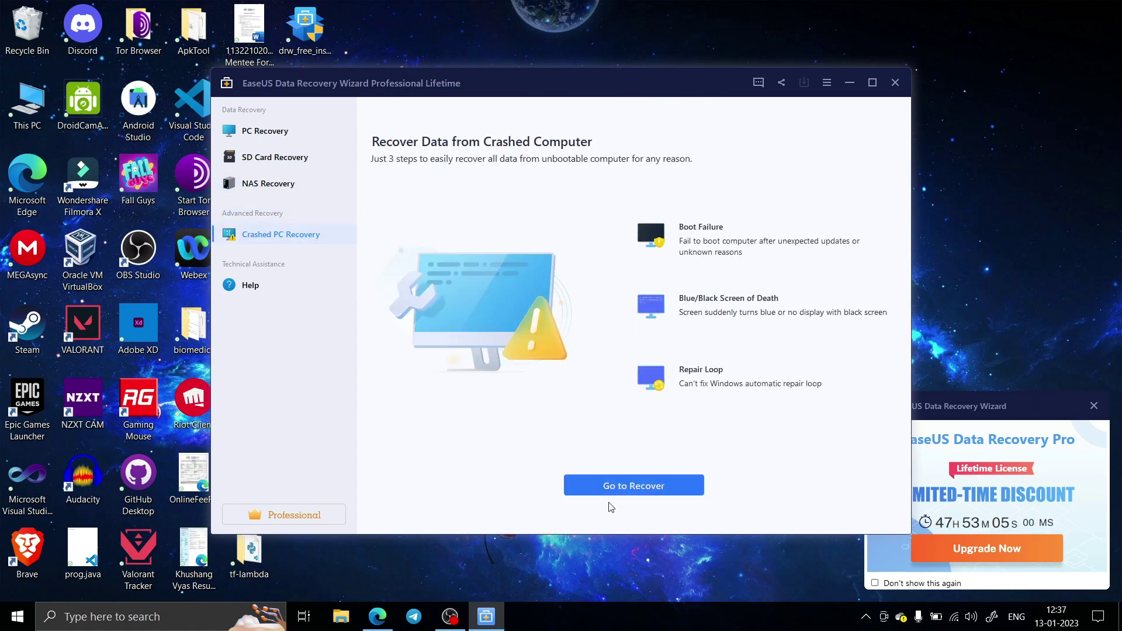
{"action": "left_click", "coordinate": [257, 133]}
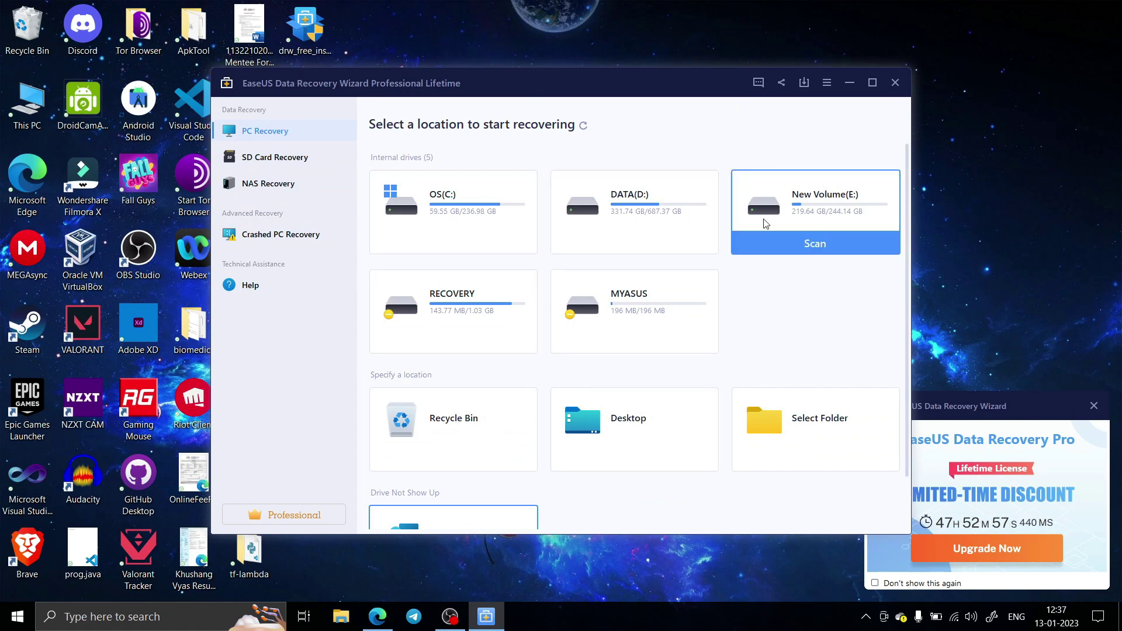
{"action": "scroll", "coordinate": [615, 429], "scroll_direction": "down", "scroll_amount": 1}
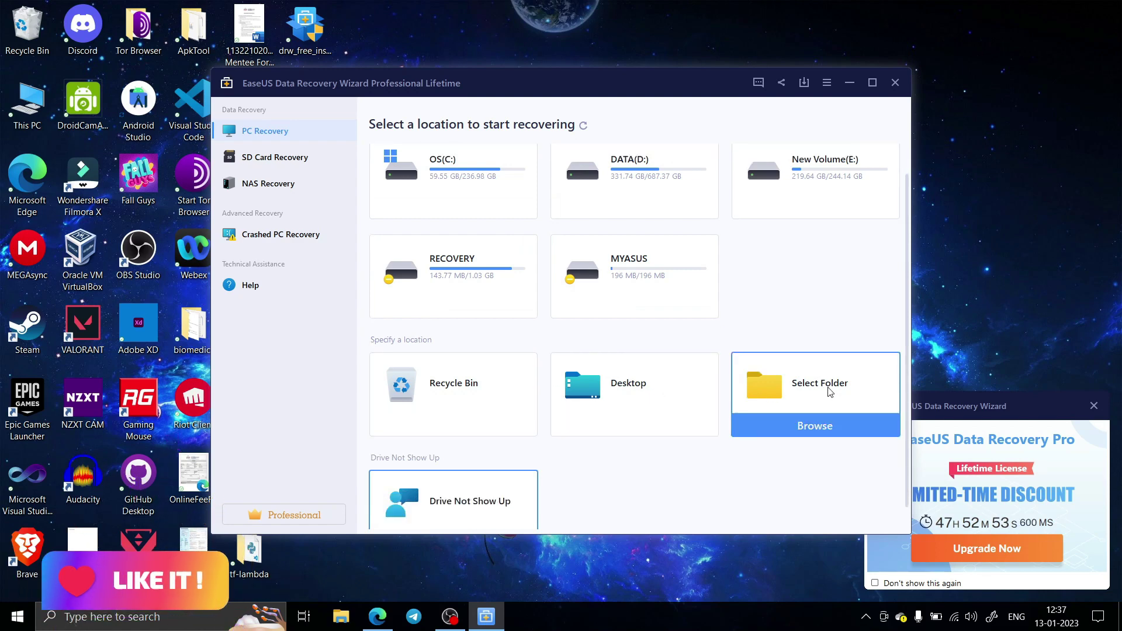
Create a new Data folder on the desktop and open it in File Explorer.
{"action": "left_click", "coordinate": [849, 83]}
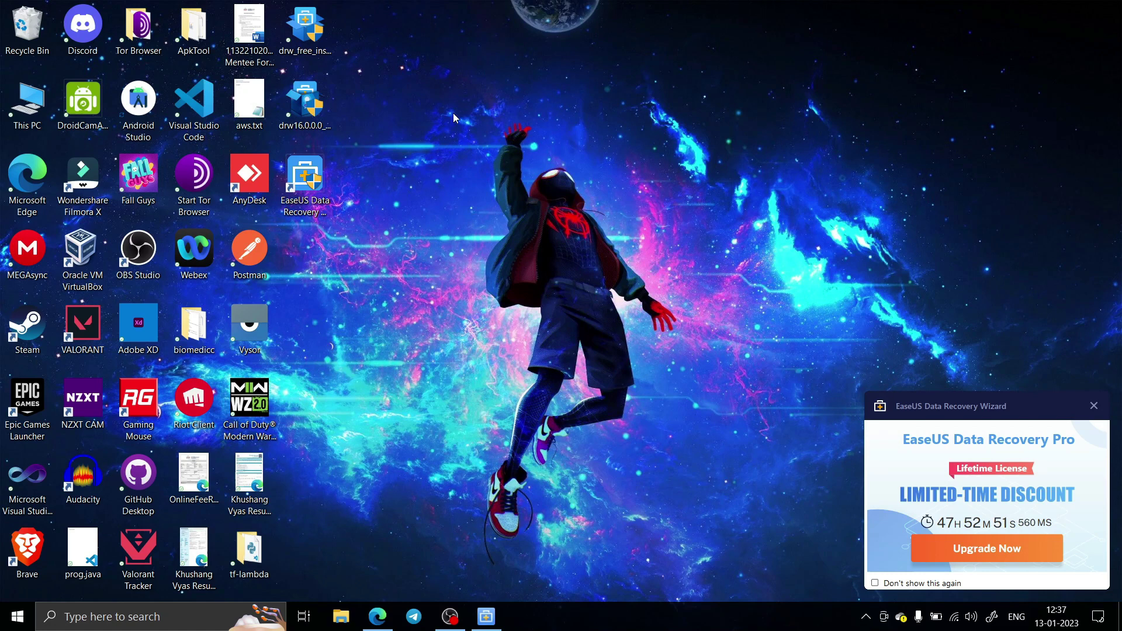
{"action": "right_click", "coordinate": [464, 75]}
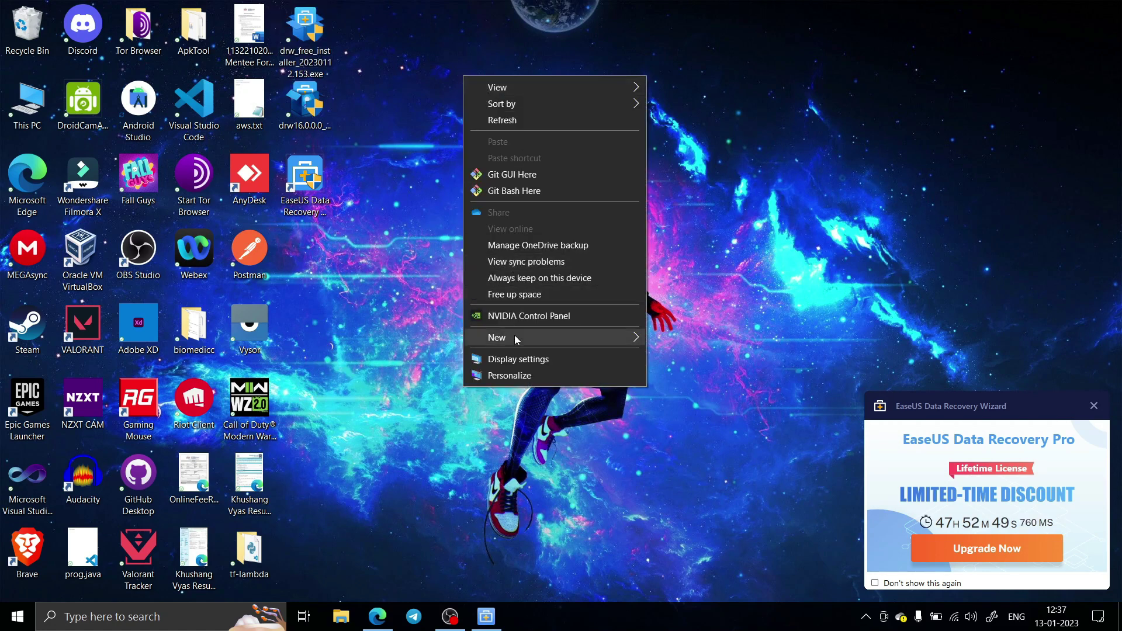
{"action": "mouse_move", "coordinate": [497, 338]}
{"action": "left_click", "coordinate": [663, 339]}
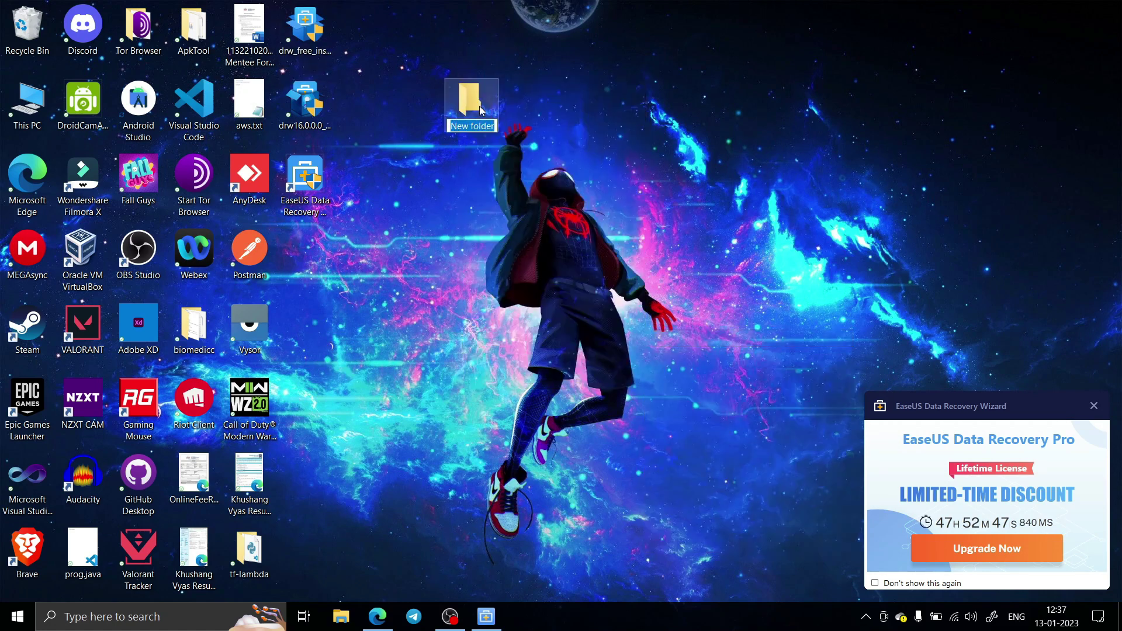
{"action": "type", "text": "Data"}
{"action": "left_click_drag", "start_coordinate": [481, 109], "coordinate": [370, 255]}
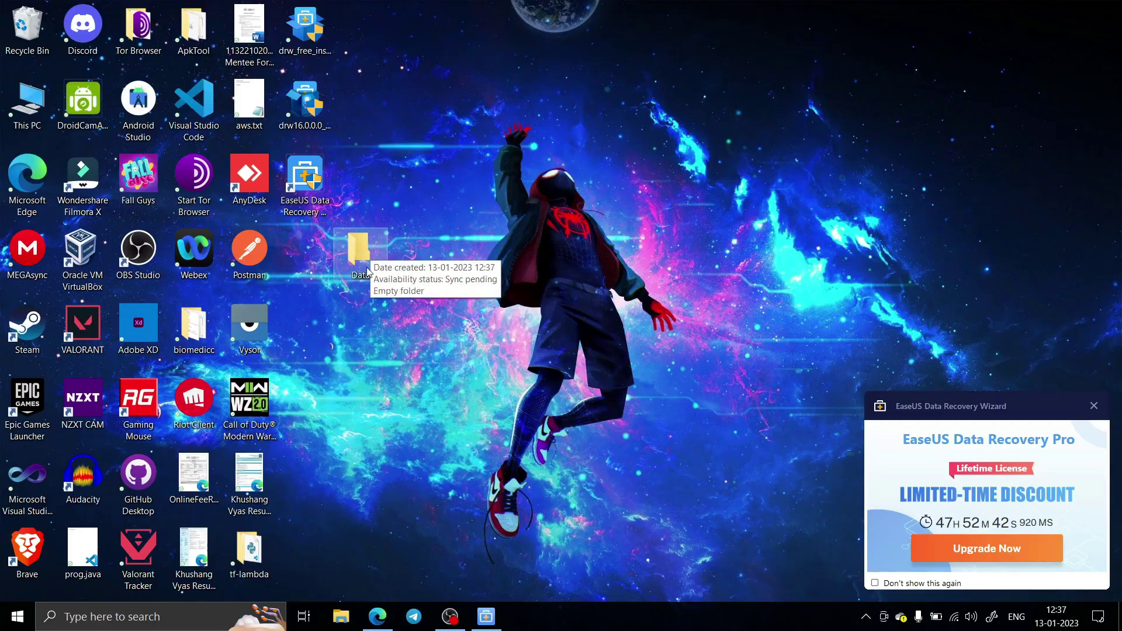
{"action": "double_click", "coordinate": [364, 250]}
{"action": "scroll", "coordinate": [543, 315], "scroll_direction": "down", "scroll_amount": 5}
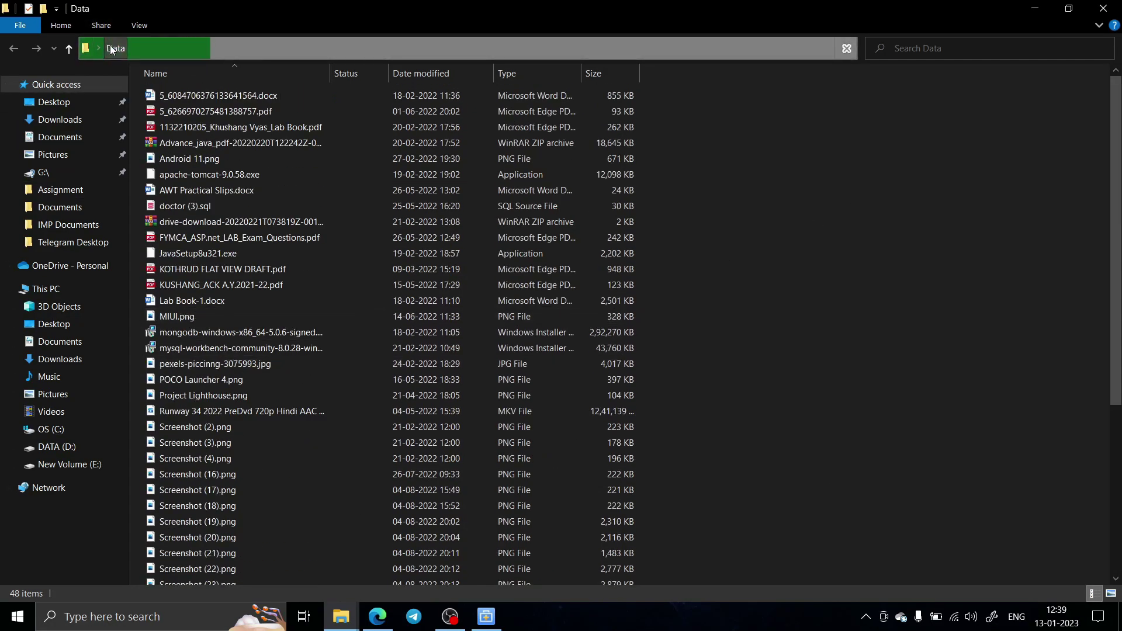
{"action": "scroll", "coordinate": [733, 247], "scroll_direction": "down", "scroll_amount": 5}
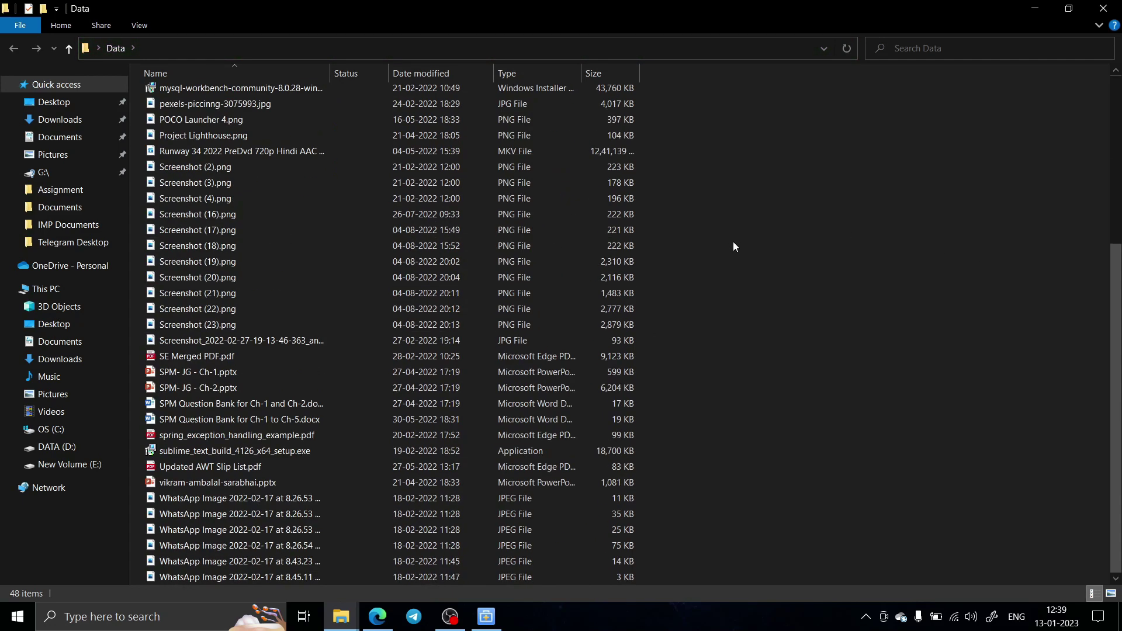
{"action": "scroll", "coordinate": [815, 286], "scroll_direction": "up", "scroll_amount": 5}
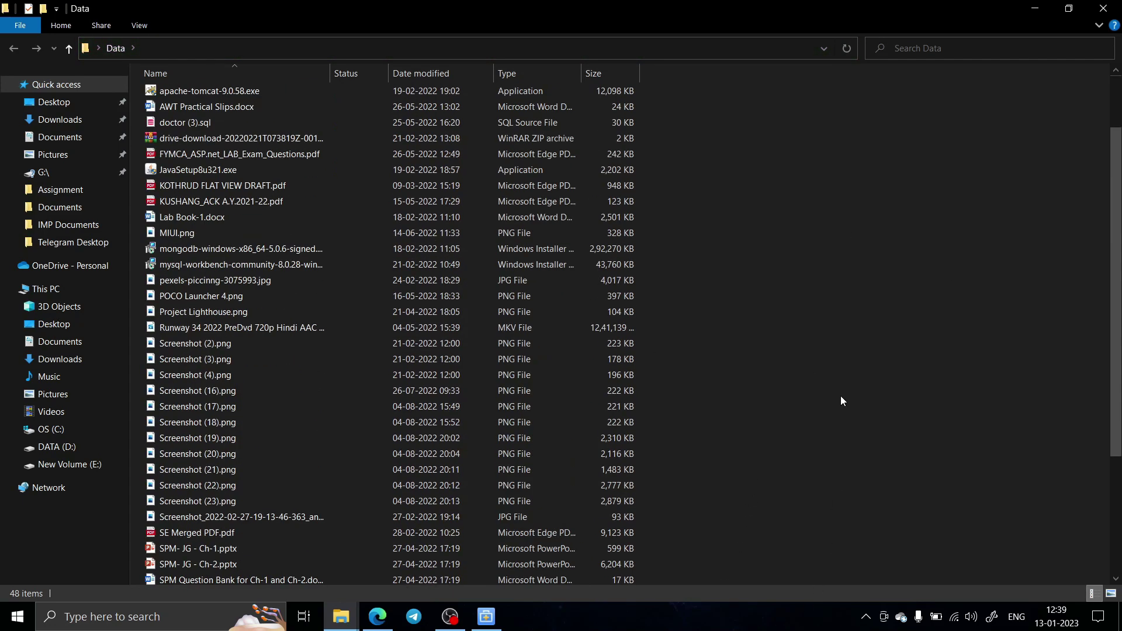
Permanently delete all 48 files in the Data folder with Shift+Delete.
{"action": "mouse_move", "coordinate": [903, 461]}
{"action": "left_mouse_down"}
{"action": "mouse_move", "coordinate": [692, 334]}
{"action": "mouse_move", "coordinate": [690, 259]}
{"action": "left_mouse_up"}
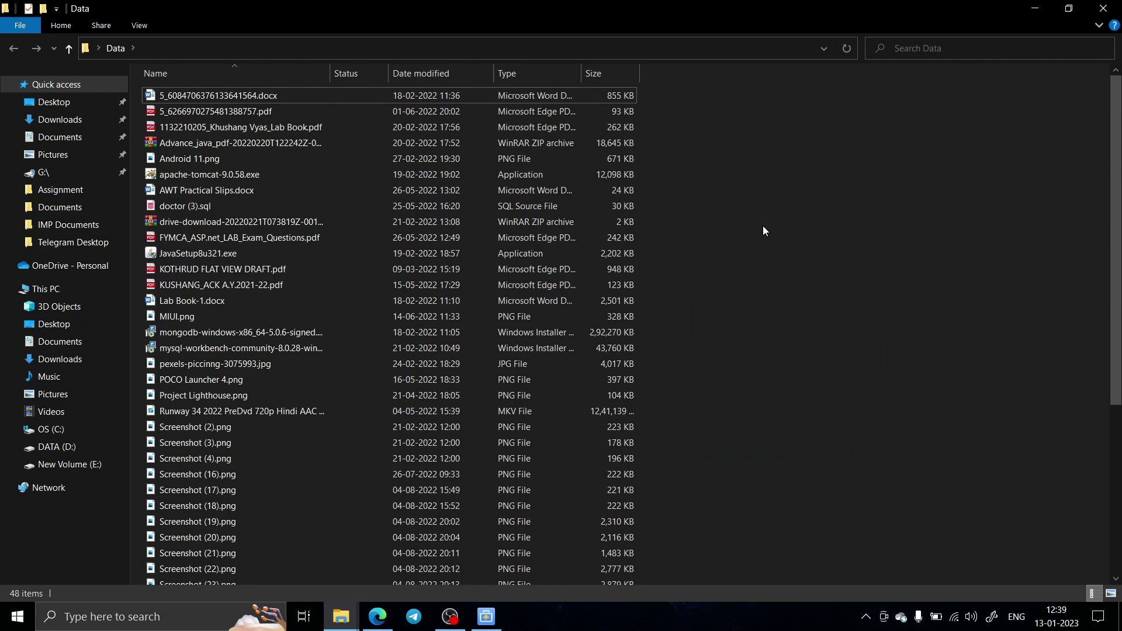
{"action": "key", "text": "ctrl+a"}
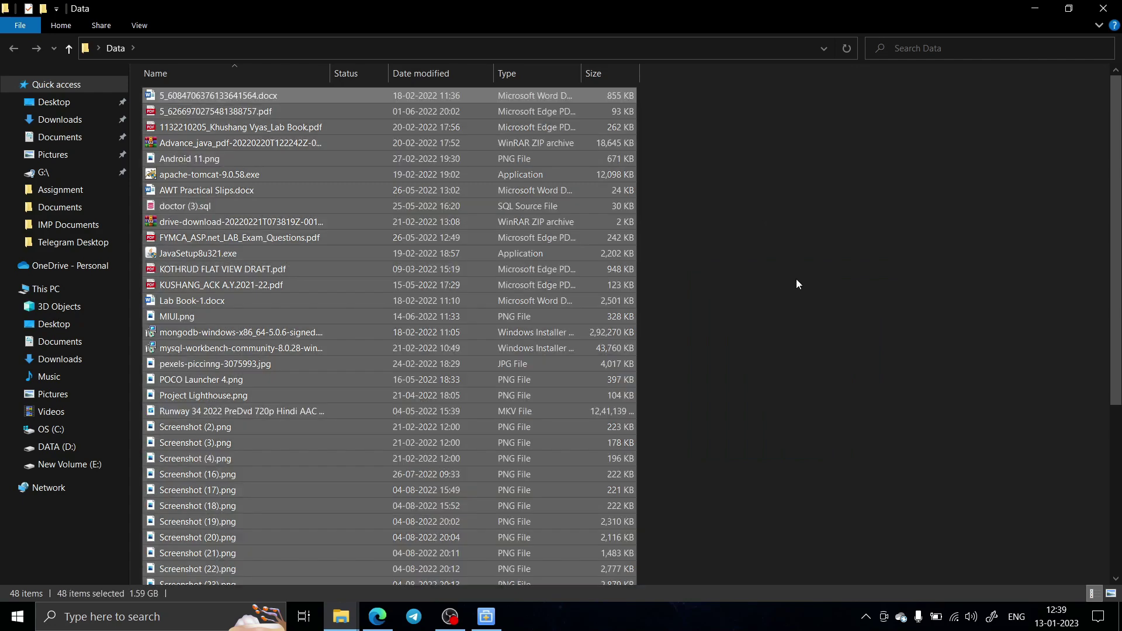
{"action": "key", "text": "shift+Delete"}
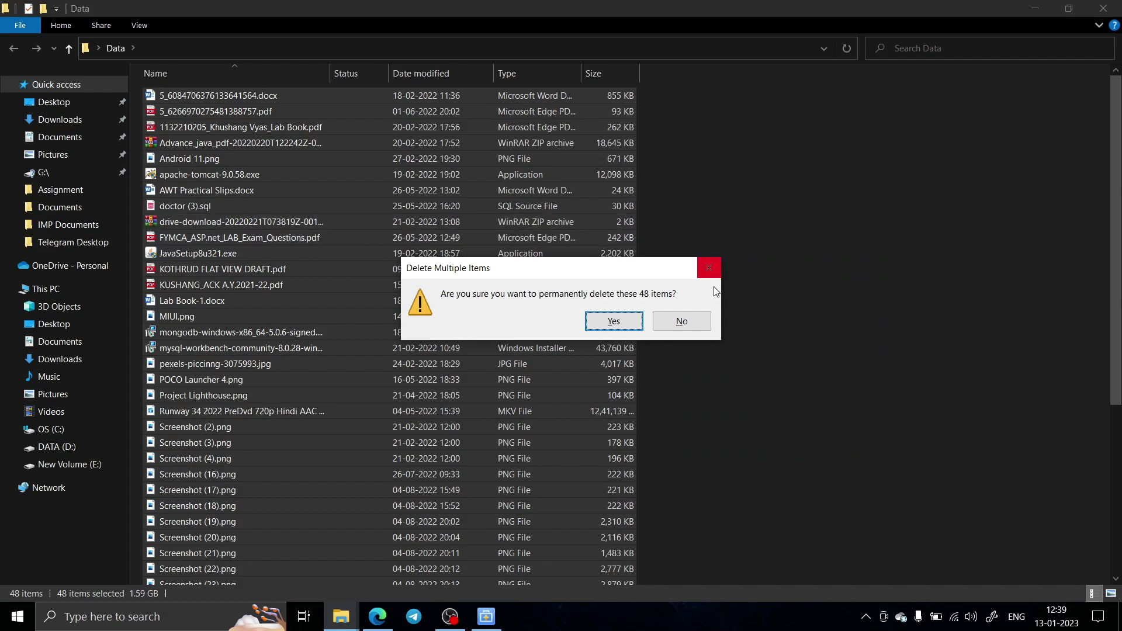
{"action": "left_click", "coordinate": [622, 322]}
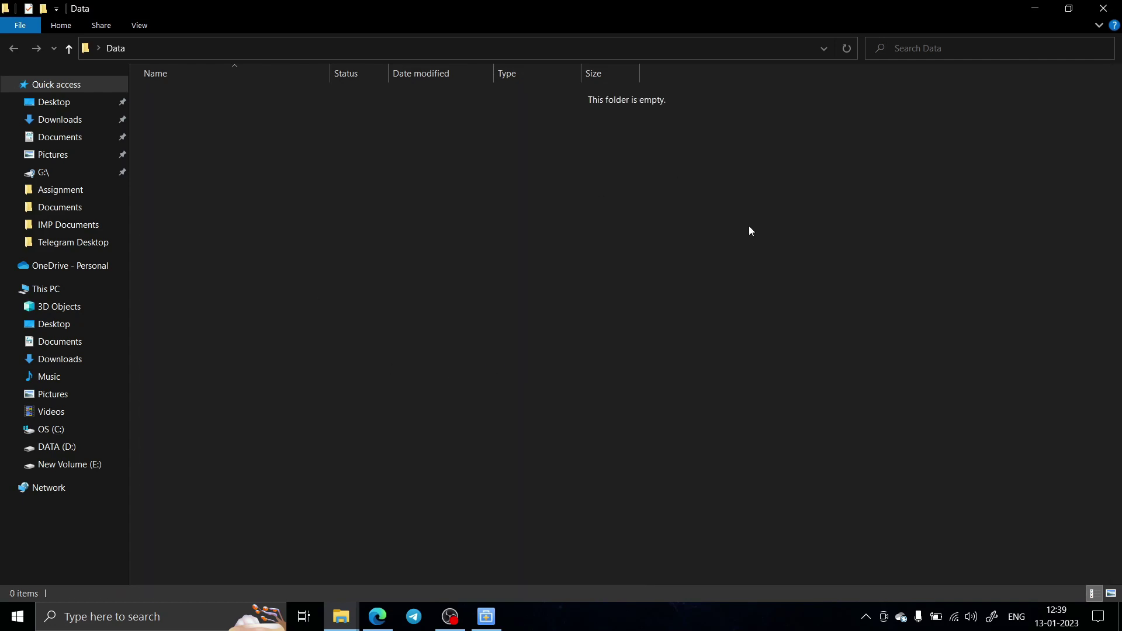
Choose the desktop Data folder as the scan location and start scanning it.
{"action": "left_click", "coordinate": [1034, 8]}
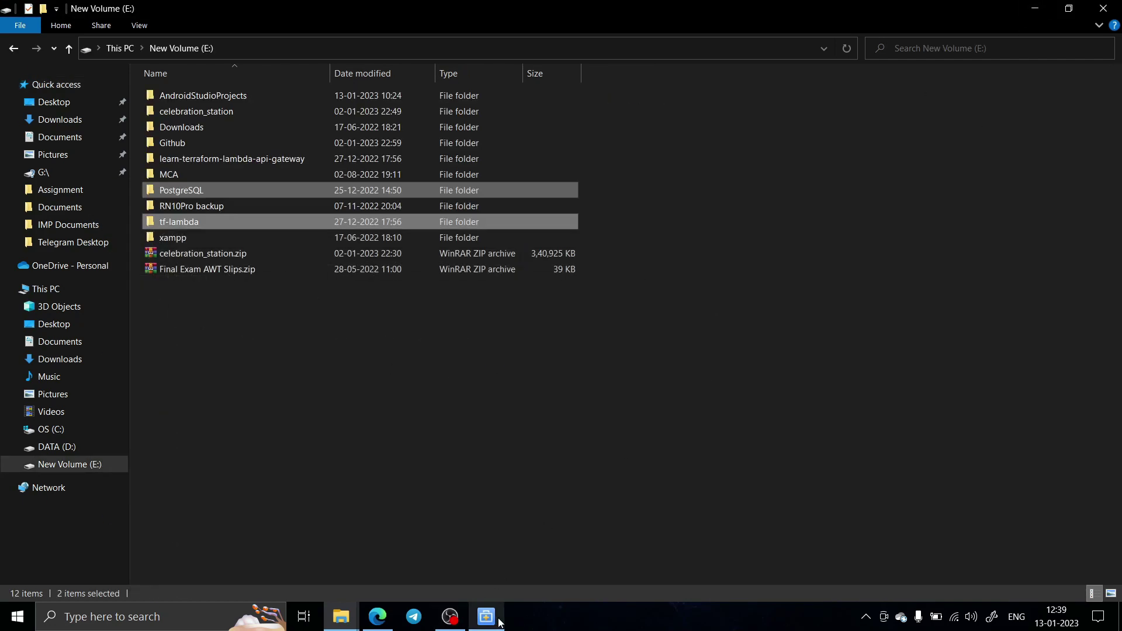
{"action": "left_click", "coordinate": [485, 617]}
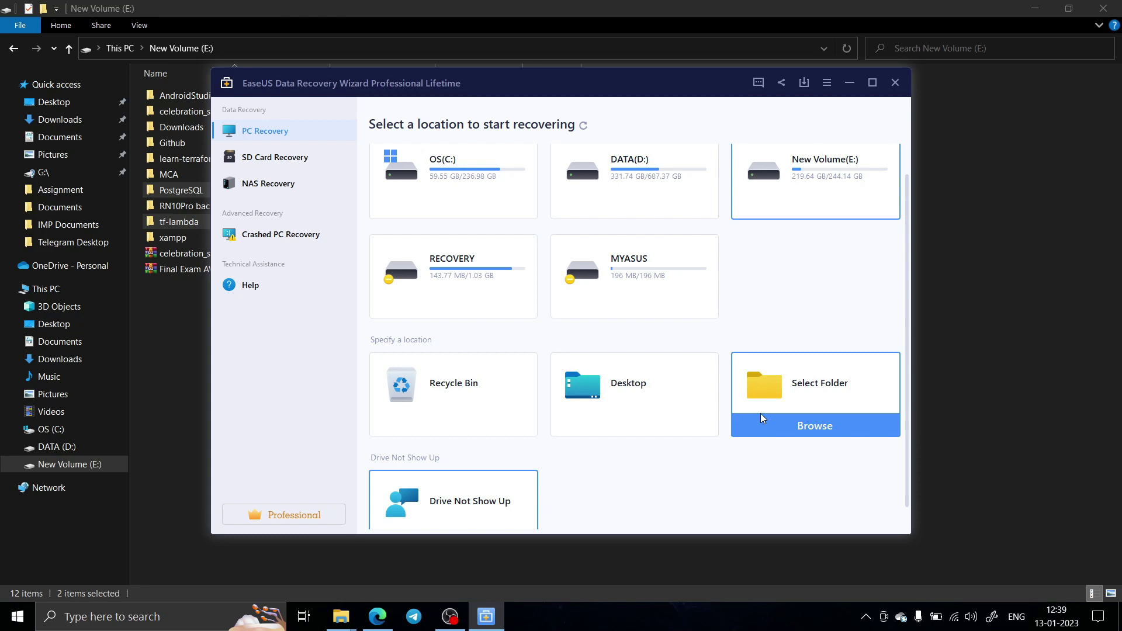
{"action": "mouse_move", "coordinate": [816, 394]}
{"action": "left_click", "coordinate": [802, 427]}
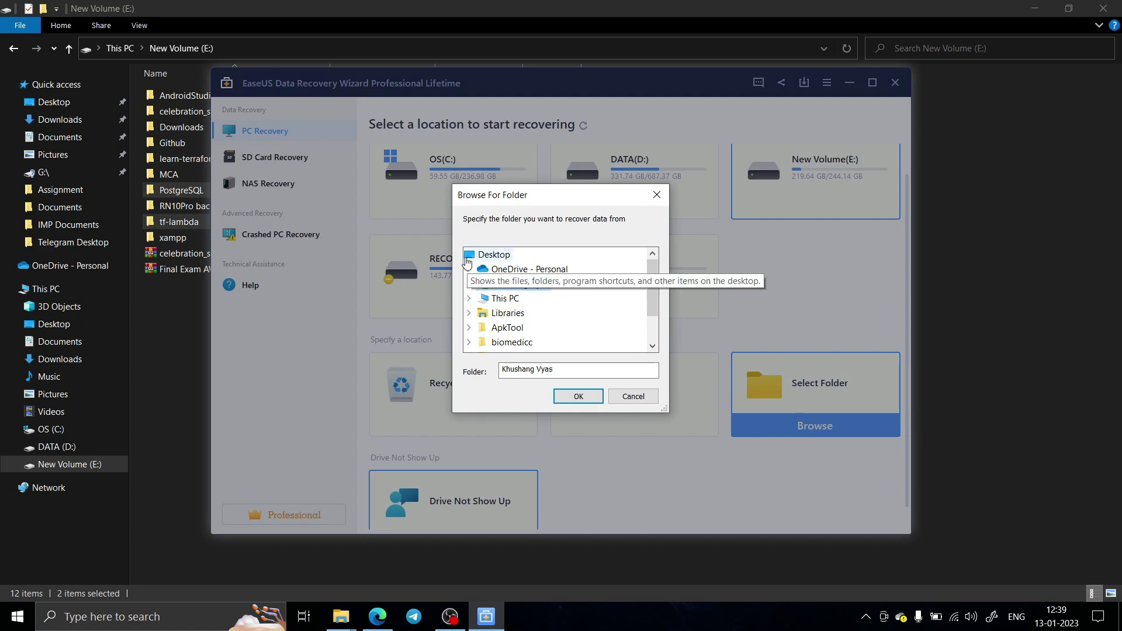
{"action": "scroll", "coordinate": [491, 263], "scroll_direction": "down", "scroll_amount": 2}
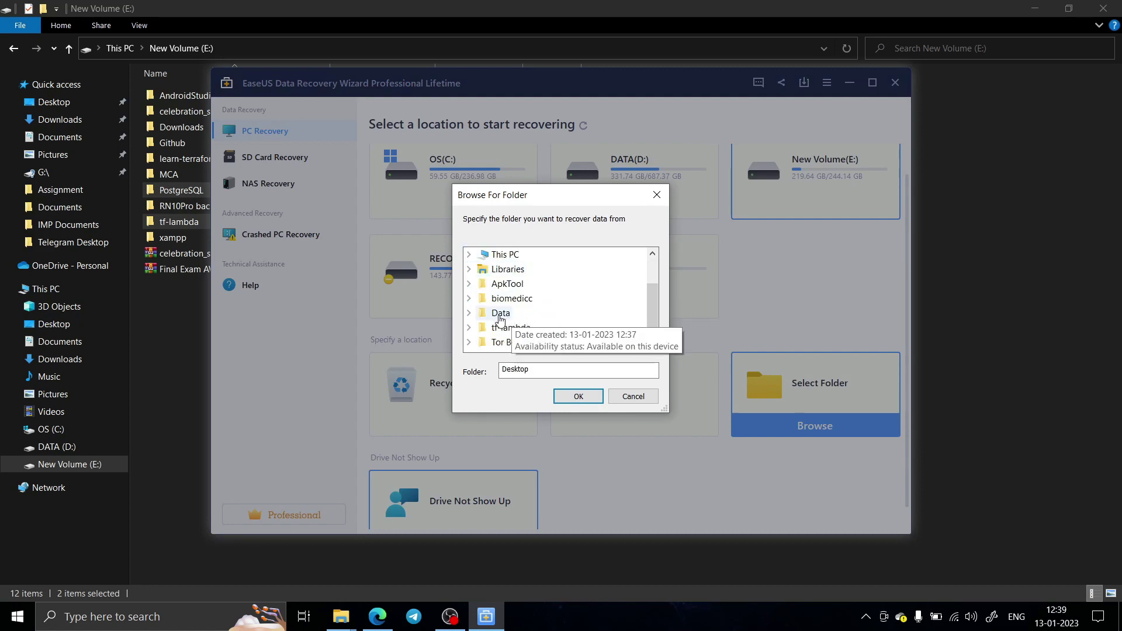
{"action": "left_click", "coordinate": [501, 314]}
{"action": "scroll", "coordinate": [491, 276], "scroll_direction": "up", "scroll_amount": 1}
{"action": "scroll", "coordinate": [500, 316], "scroll_direction": "down", "scroll_amount": 1}
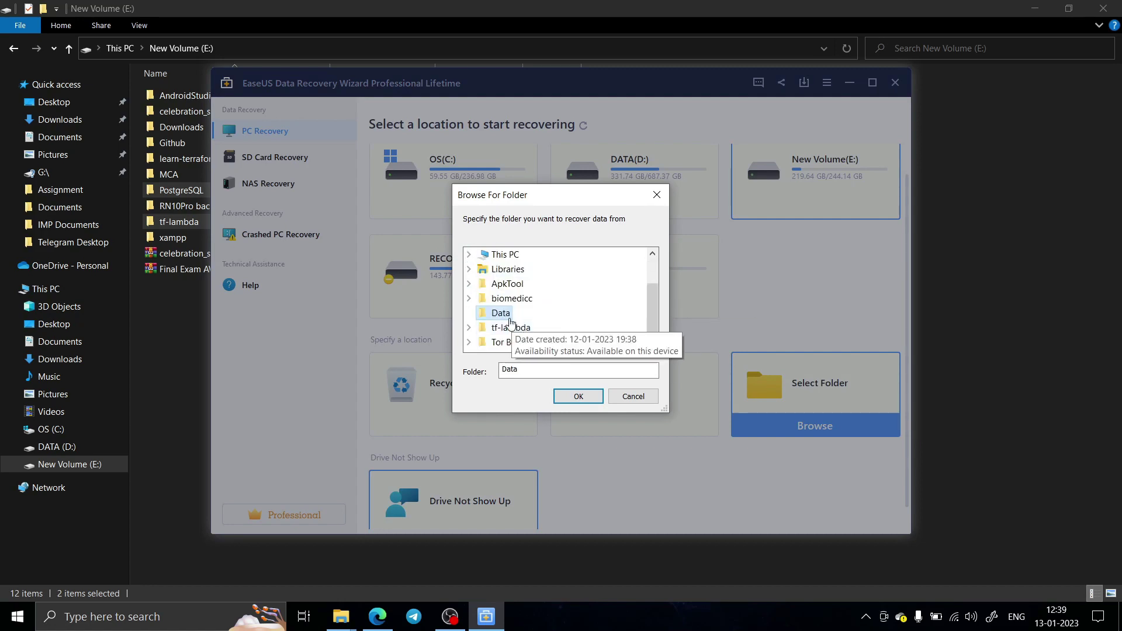
{"action": "left_click", "coordinate": [577, 396]}
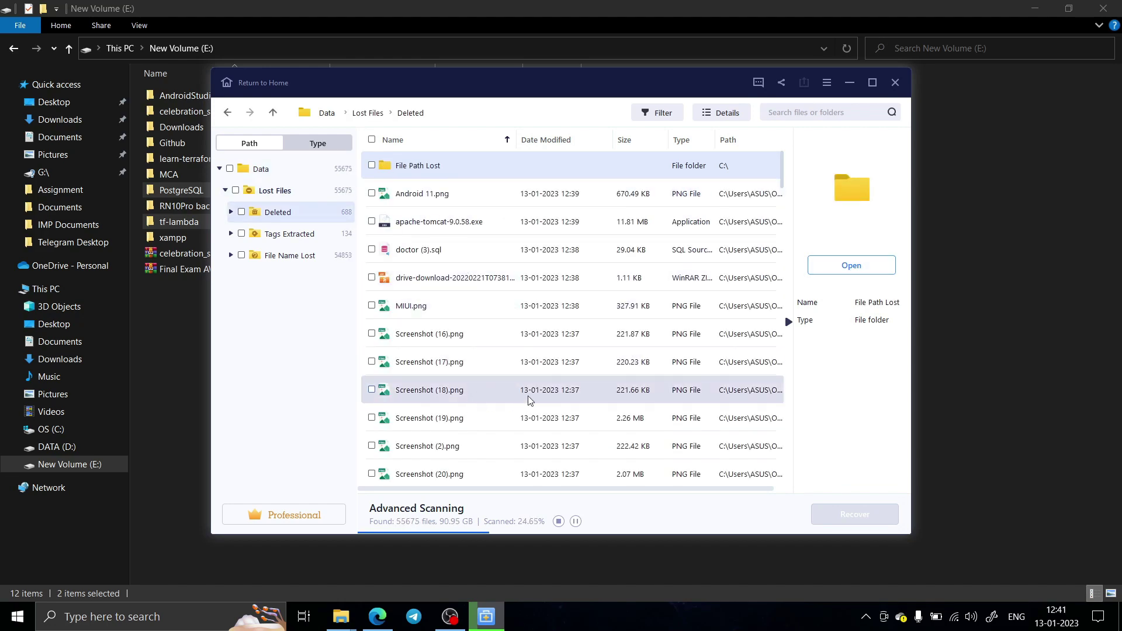
{"action": "scroll", "coordinate": [530, 387], "scroll_direction": "down", "scroll_amount": 5}
{"action": "scroll", "coordinate": [544, 372], "scroll_direction": "up", "scroll_amount": 3}
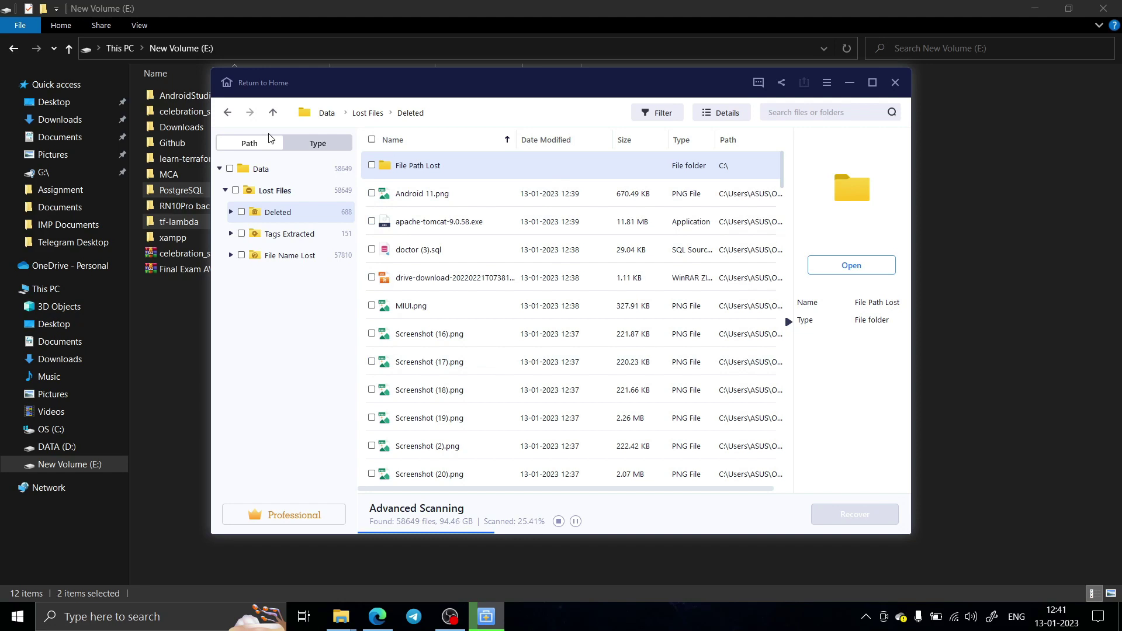
Browse the Deleted results under Lost Files and open the File Path Lost folder.
{"action": "left_click", "coordinate": [228, 113]}
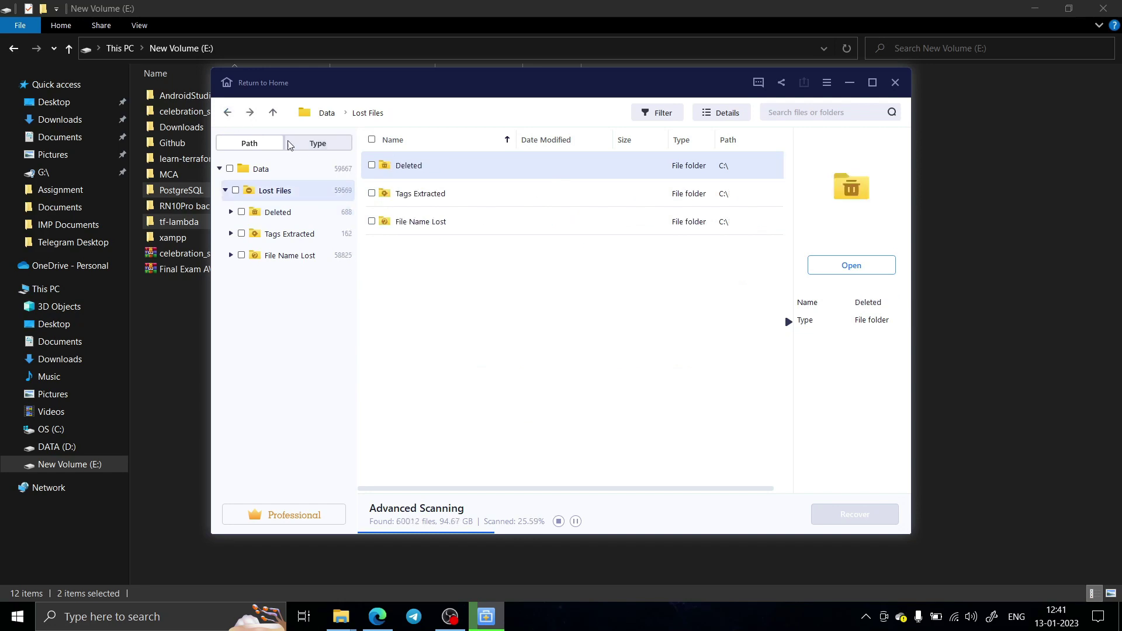
{"action": "double_click", "coordinate": [413, 166]}
{"action": "scroll", "coordinate": [463, 306], "scroll_direction": "down", "scroll_amount": 3}
{"action": "scroll", "coordinate": [501, 351], "scroll_direction": "down", "scroll_amount": 2}
{"action": "scroll", "coordinate": [522, 363], "scroll_direction": "up", "scroll_amount": 1}
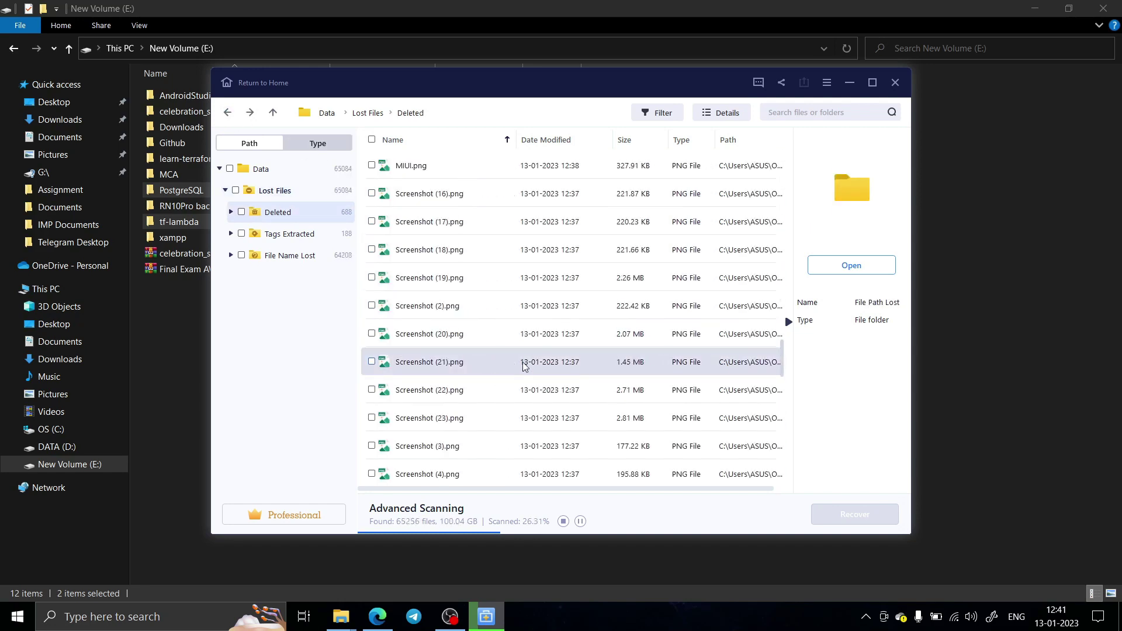
{"action": "scroll", "coordinate": [521, 363], "scroll_direction": "down", "scroll_amount": 2}
{"action": "scroll", "coordinate": [475, 312], "scroll_direction": "up", "scroll_amount": 5}
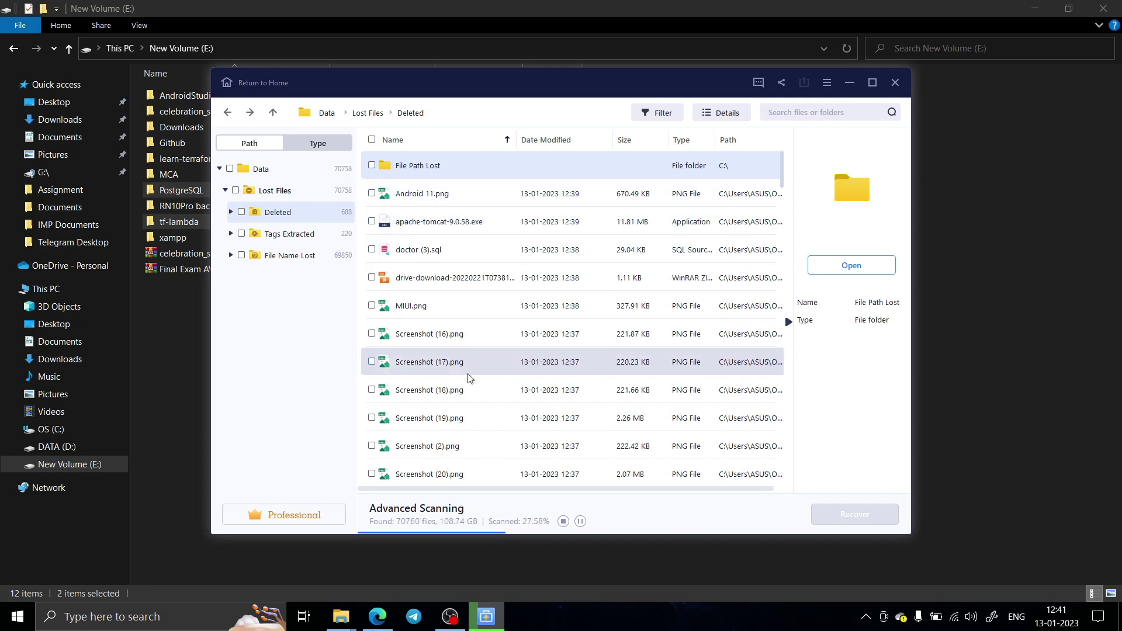
{"action": "double_click", "coordinate": [425, 166]}
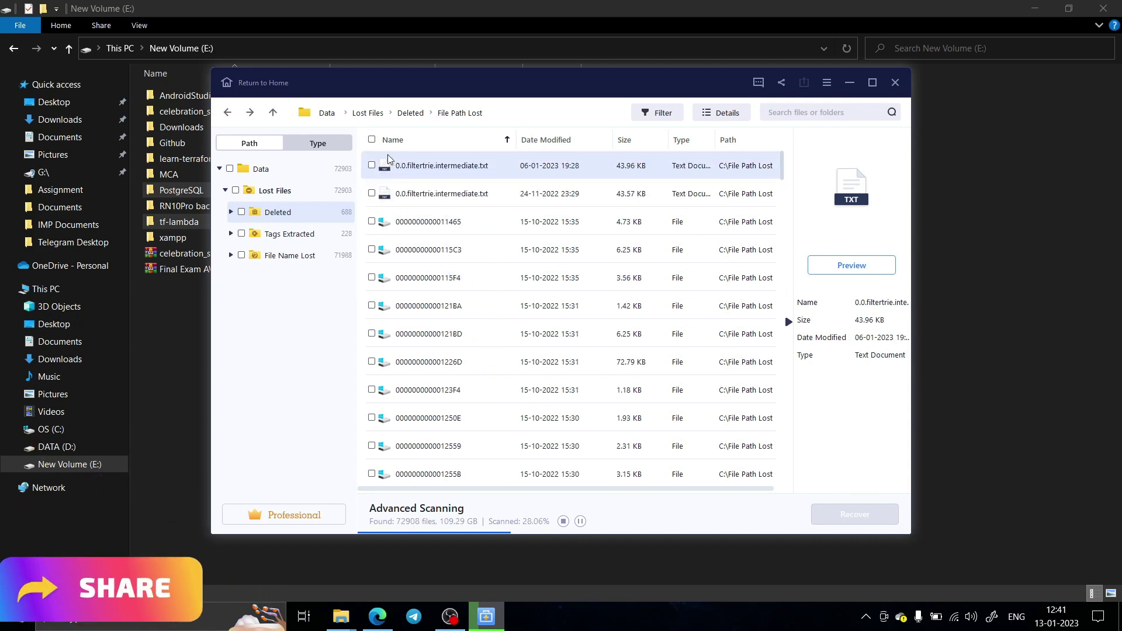
View one author's recovered Word documents under Tags Extracted, then back out to the overview.
{"action": "left_click", "coordinate": [227, 113]}
{"action": "left_click", "coordinate": [227, 113]}
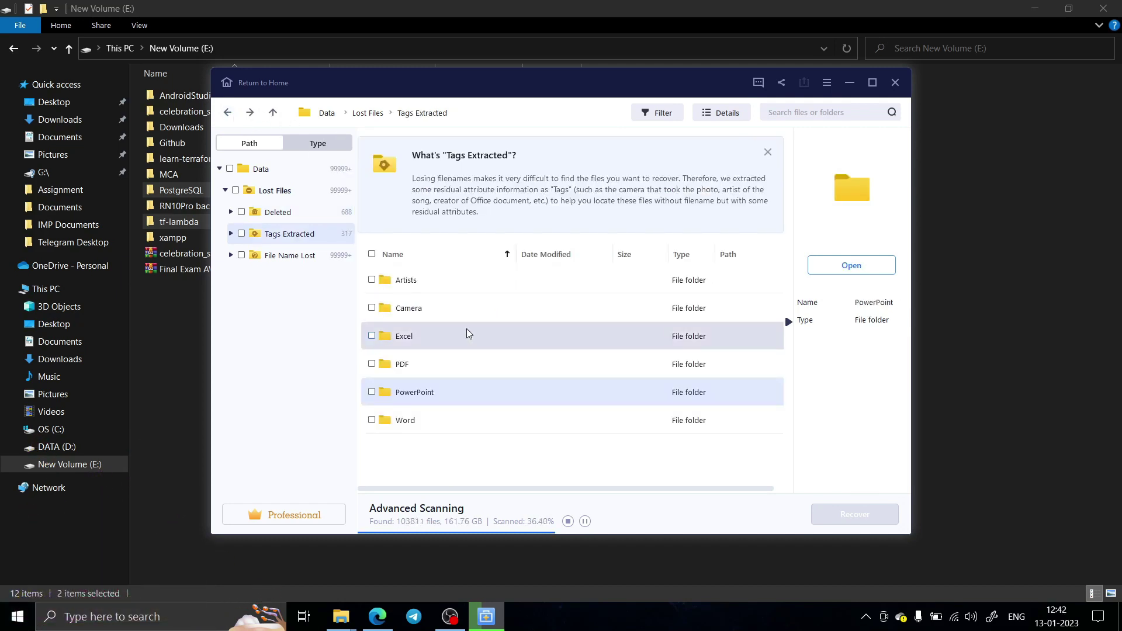
{"action": "double_click", "coordinate": [405, 422]}
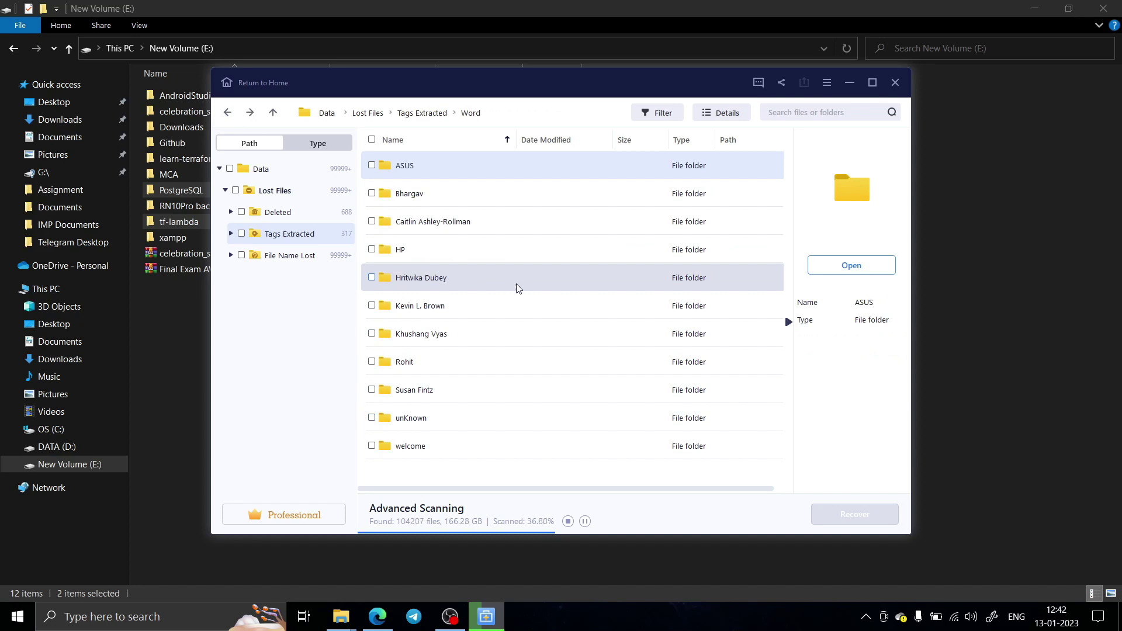
{"action": "double_click", "coordinate": [437, 338]}
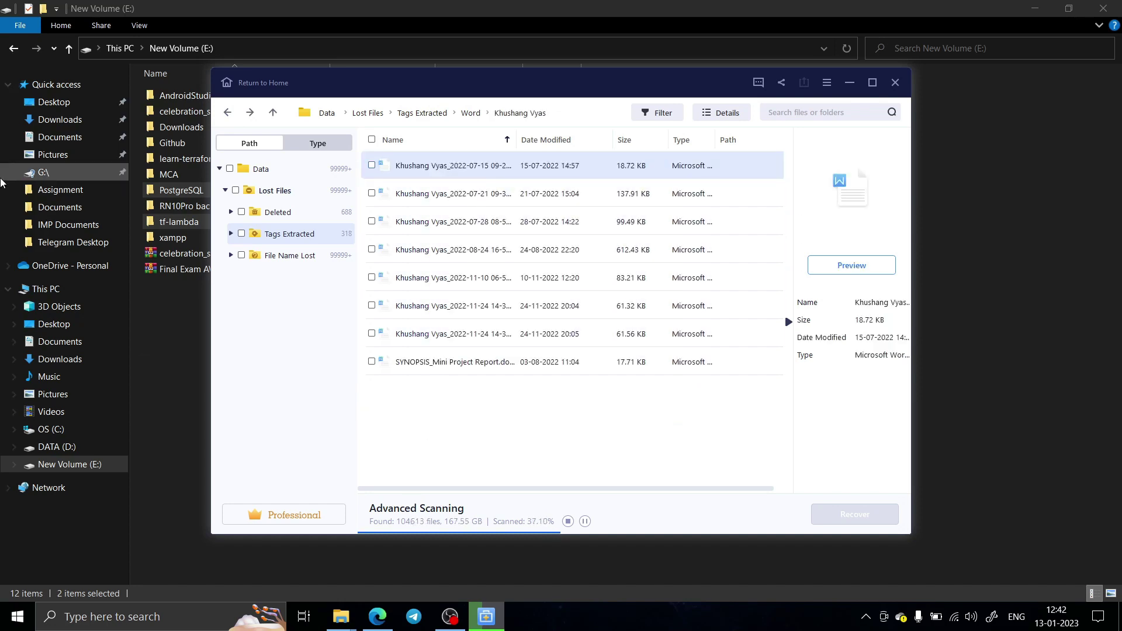
{"action": "left_click", "coordinate": [228, 111]}
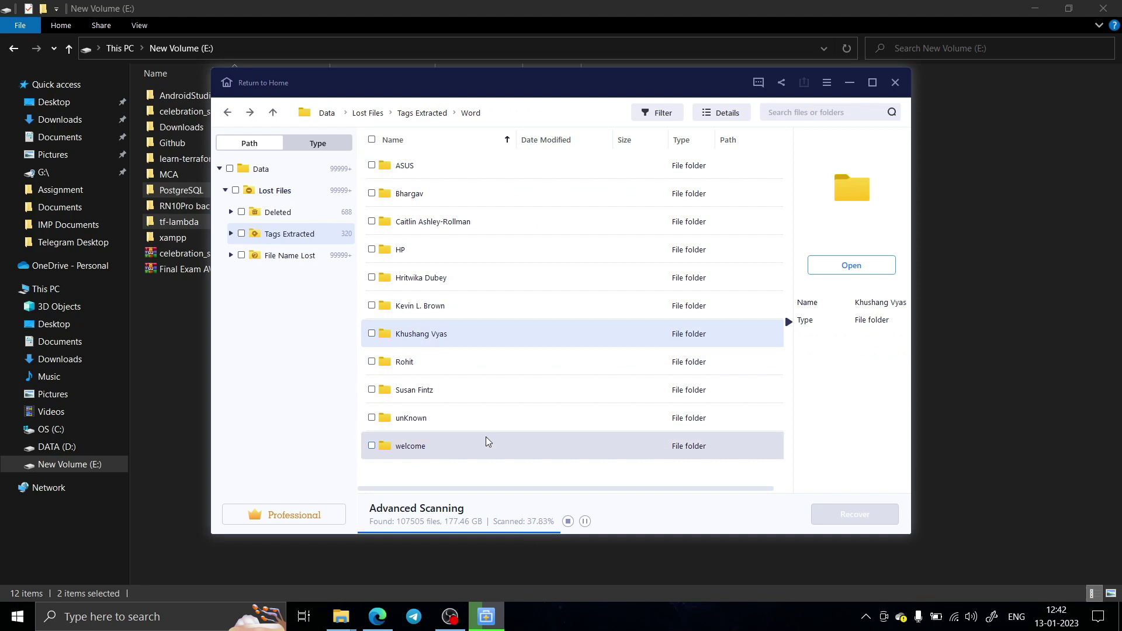
{"action": "left_click", "coordinate": [227, 113]}
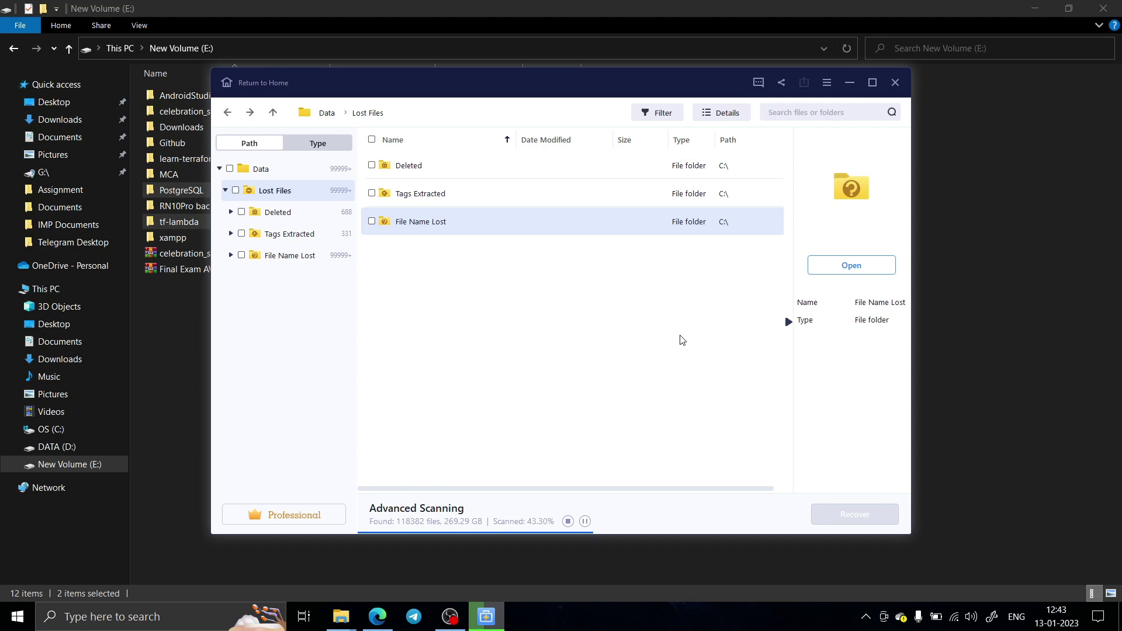
Tick Screenshot (16), MIUI.png, the drive-download zip and doctor (3).sql in Deleted and start Recover.
{"action": "double_click", "coordinate": [426, 169]}
{"action": "scroll", "coordinate": [487, 353], "scroll_direction": "down", "scroll_amount": 4}
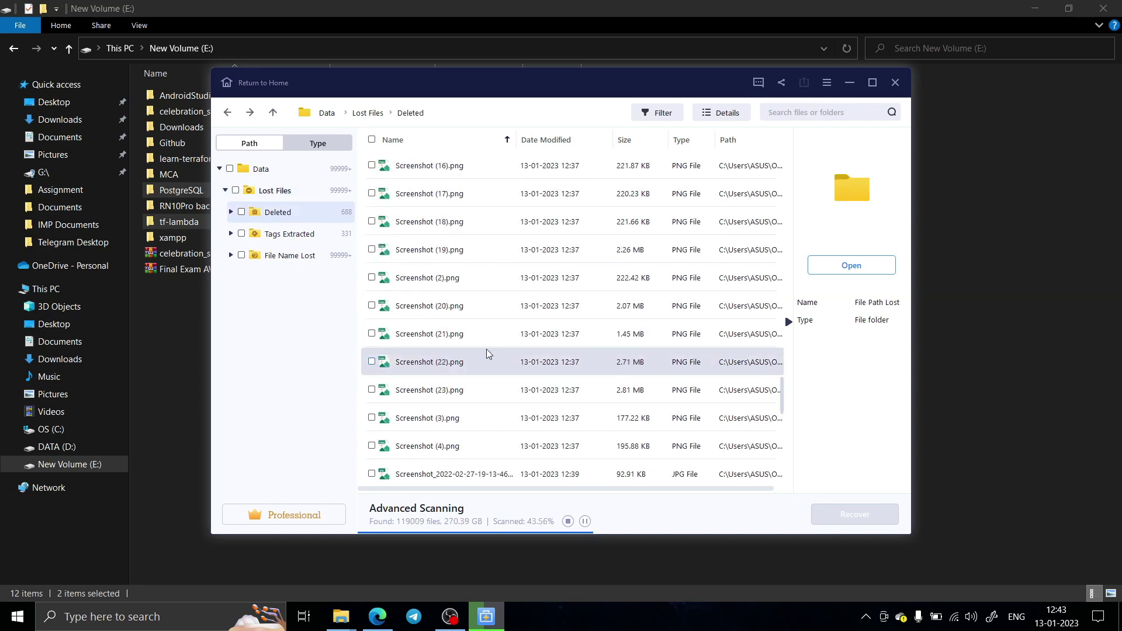
{"action": "scroll", "coordinate": [526, 342], "scroll_direction": "up", "scroll_amount": 4}
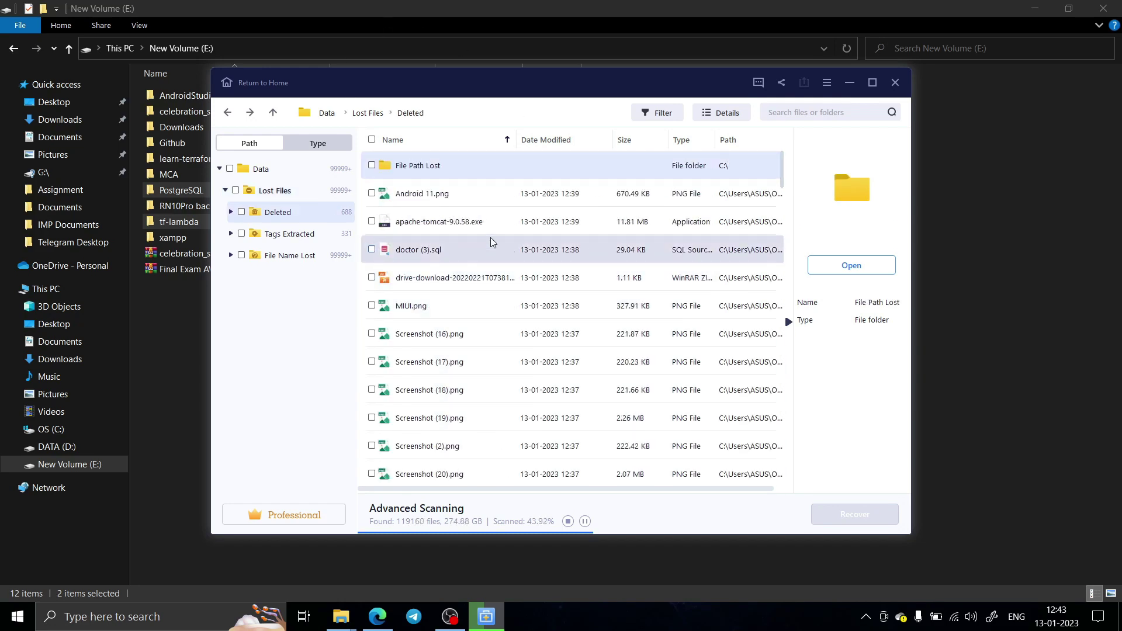
{"action": "scroll", "coordinate": [492, 280], "scroll_direction": "down", "scroll_amount": 1}
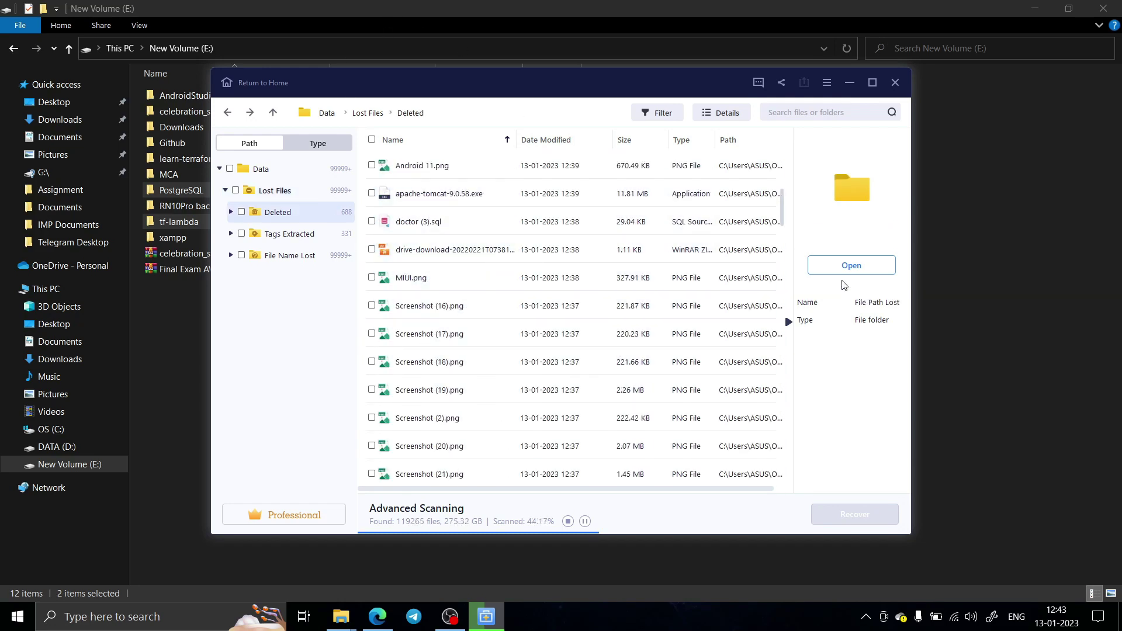
{"action": "left_click", "coordinate": [373, 288]}
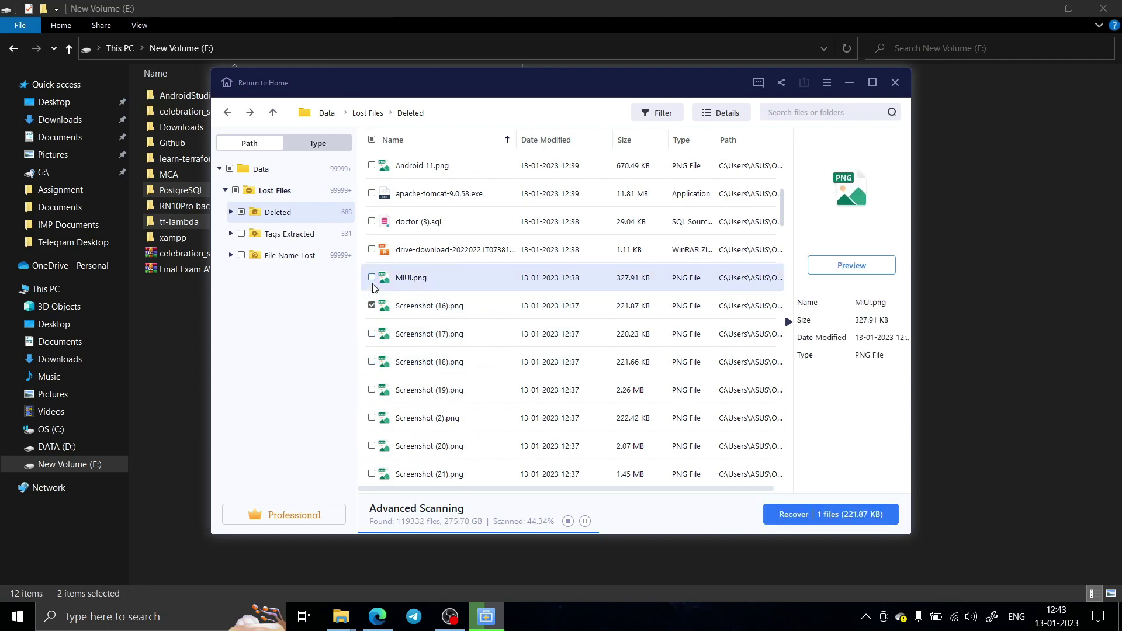
{"action": "left_click", "coordinate": [371, 277]}
{"action": "left_click", "coordinate": [374, 251]}
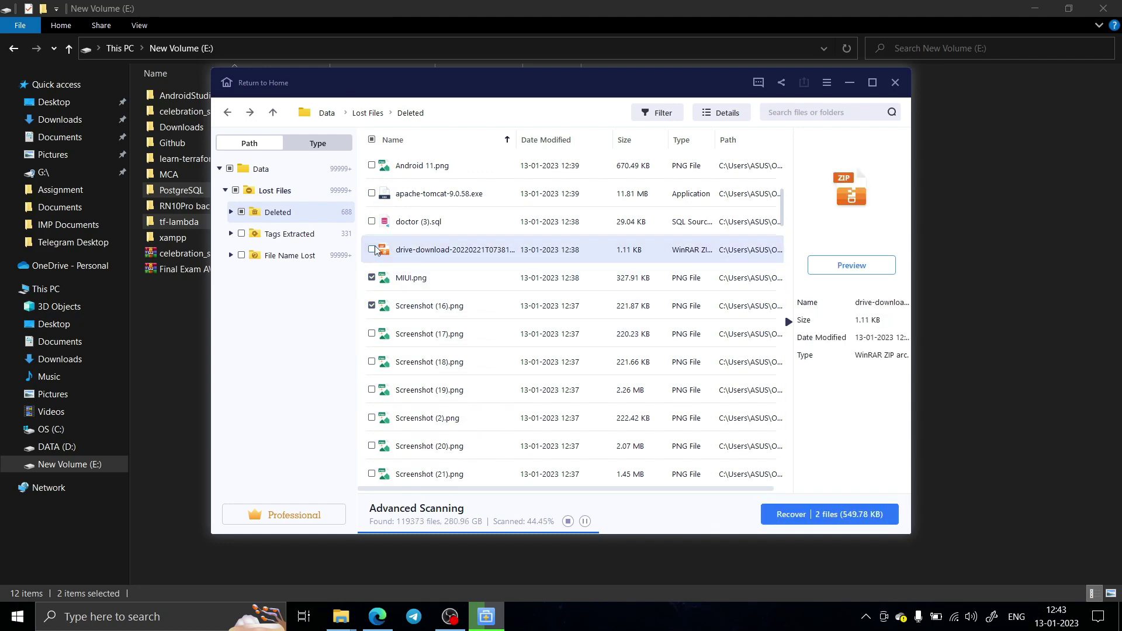
{"action": "left_click", "coordinate": [372, 222]}
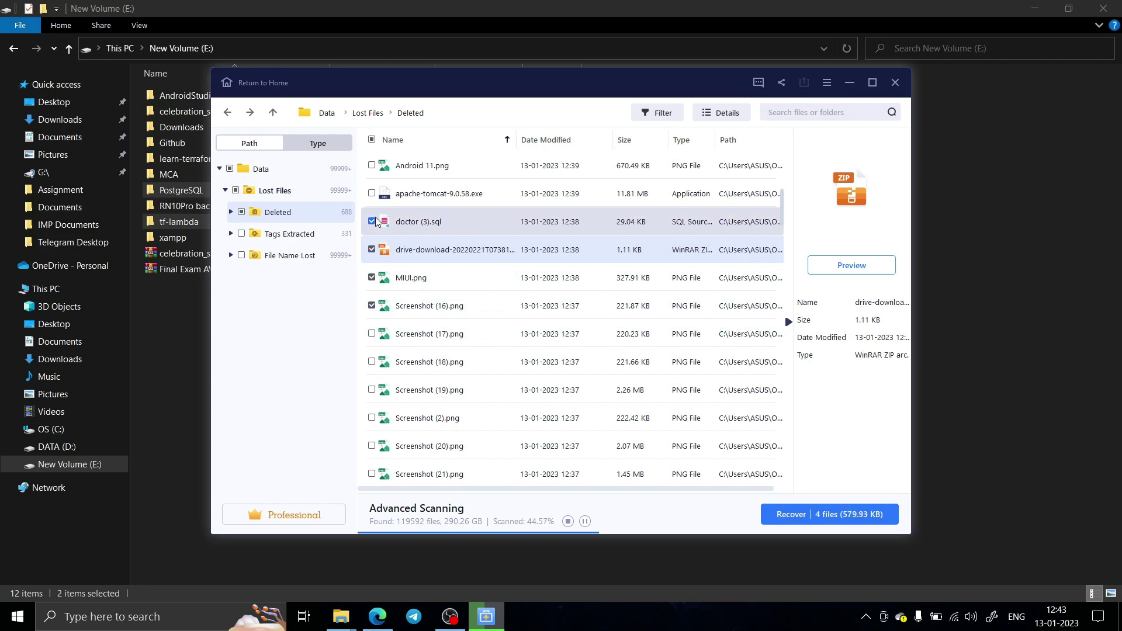
{"action": "left_click", "coordinate": [831, 520]}
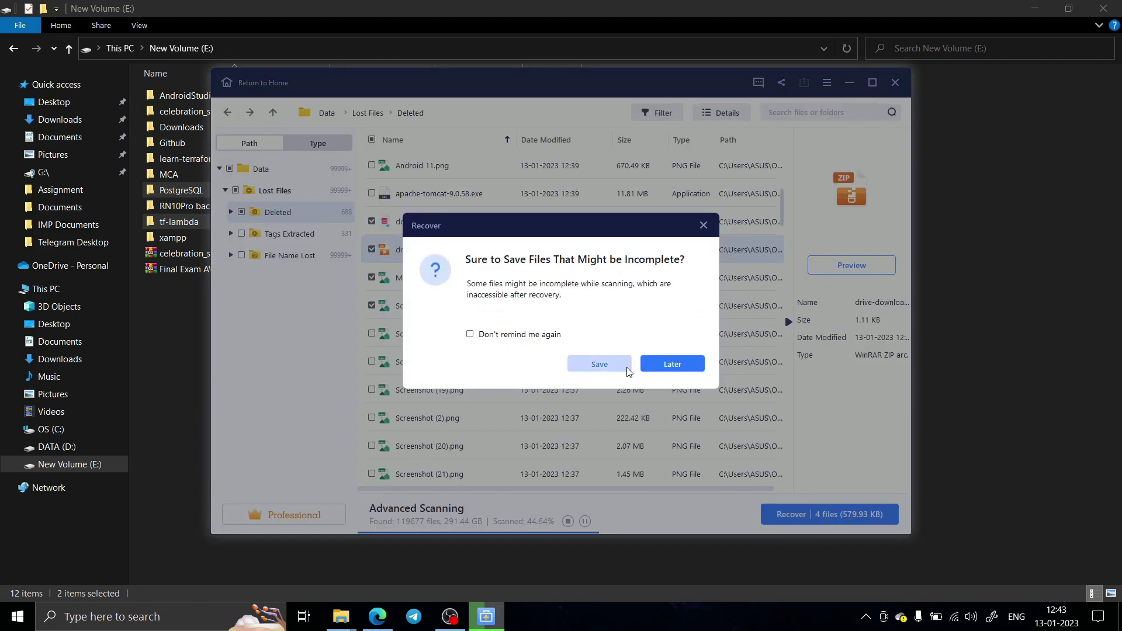
Save the four files into a new Recovery folder on New Volume (E:).
{"action": "left_click", "coordinate": [596, 364]}
{"action": "scroll", "coordinate": [386, 255], "scroll_direction": "down", "scroll_amount": 1}
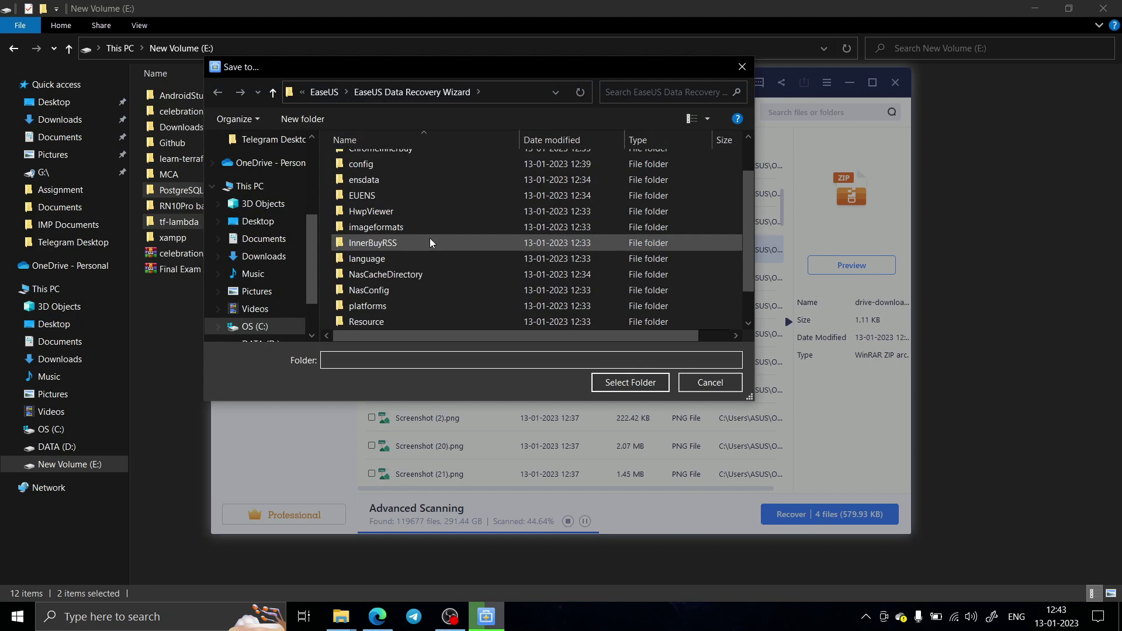
{"action": "scroll", "coordinate": [385, 271], "scroll_direction": "down", "scroll_amount": 1}
{"action": "scroll", "coordinate": [395, 246], "scroll_direction": "up", "scroll_amount": 2}
{"action": "scroll", "coordinate": [263, 246], "scroll_direction": "down", "scroll_amount": 1}
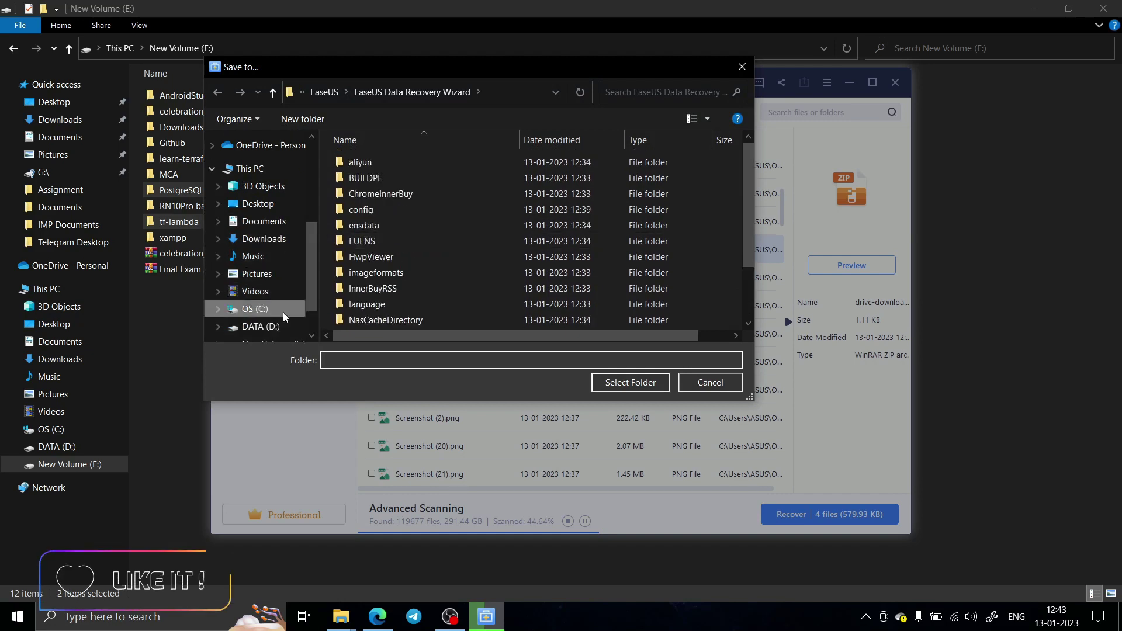
{"action": "scroll", "coordinate": [280, 281], "scroll_direction": "down", "scroll_amount": 1}
{"action": "left_click", "coordinate": [272, 297]}
{"action": "left_click", "coordinate": [333, 119]}
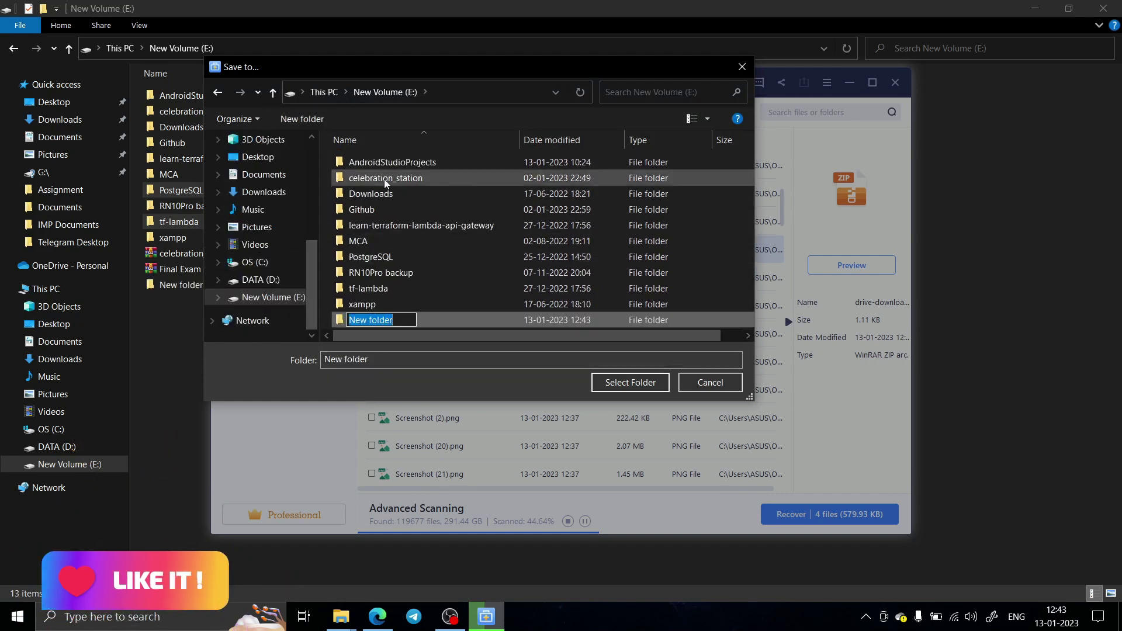
{"action": "type", "text": "Reco"}
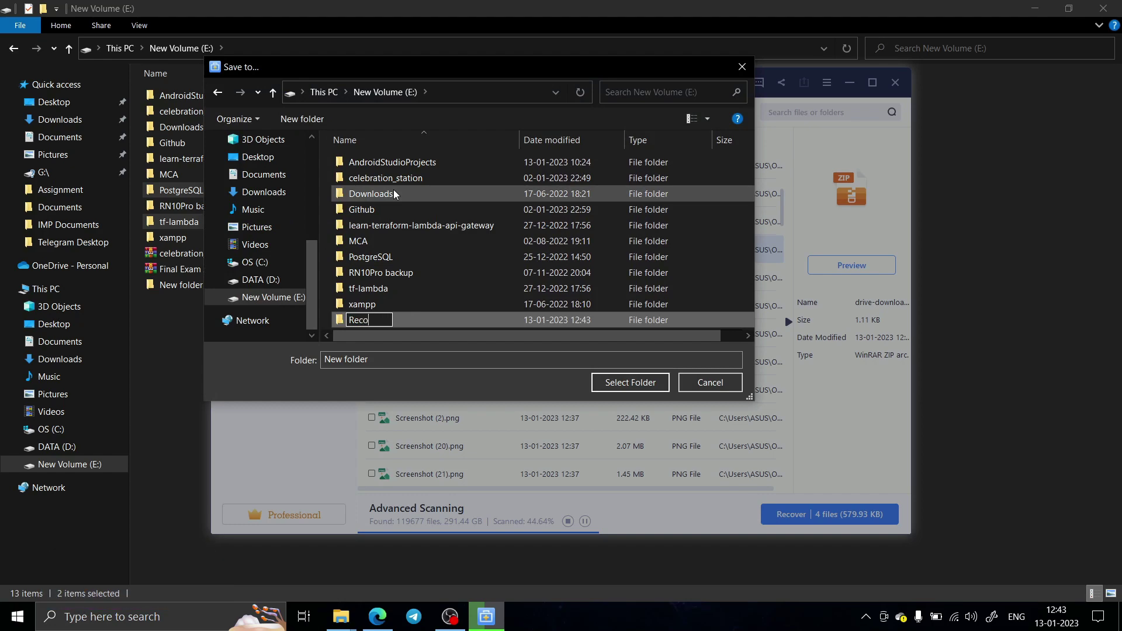
{"action": "type", "text": "very"}
{"action": "key", "text": "Return"}
{"action": "key", "text": "Return"}
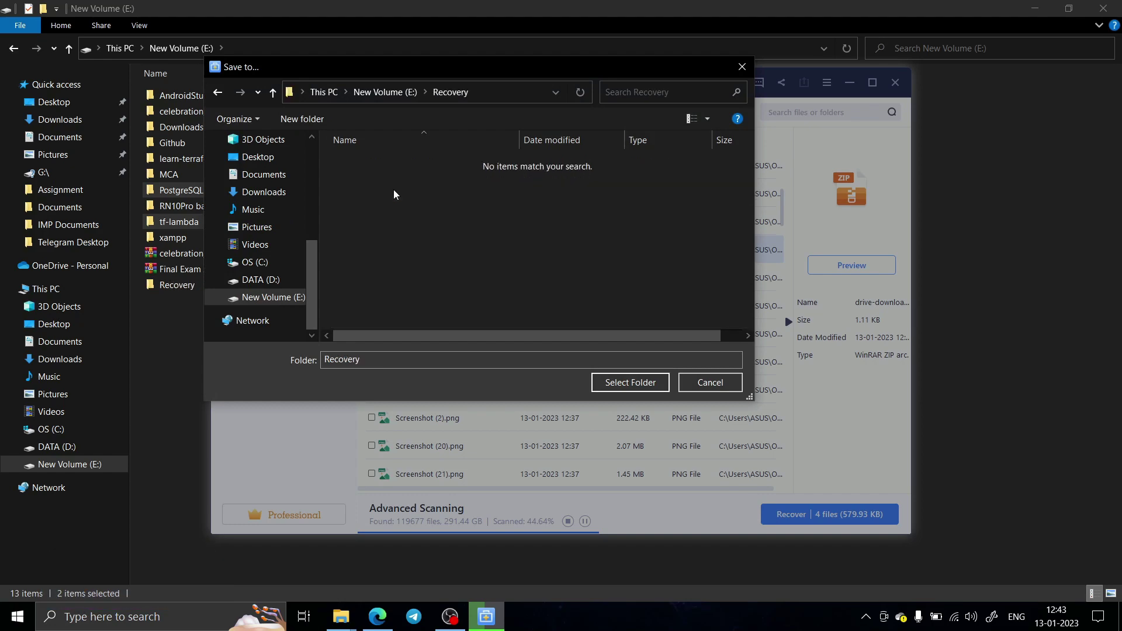
{"action": "left_click", "coordinate": [641, 384]}
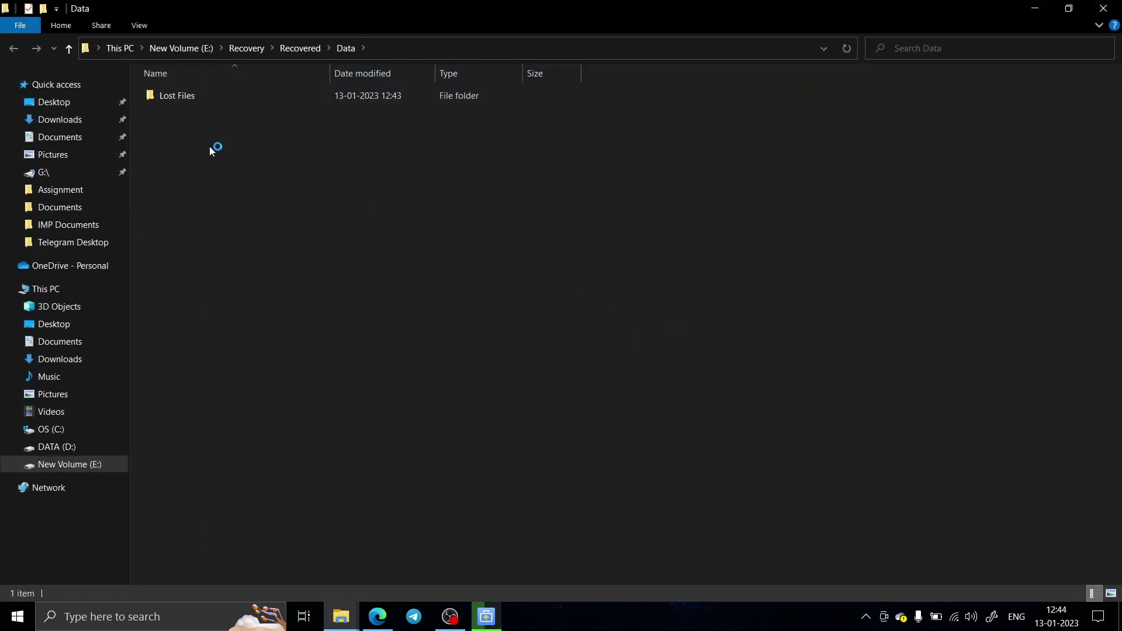
Check the recovered files in Recovery\Lost Files\Deleted, then mark the whole Deleted folder for recovery.
{"action": "double_click", "coordinate": [214, 98]}
{"action": "double_click", "coordinate": [237, 98]}
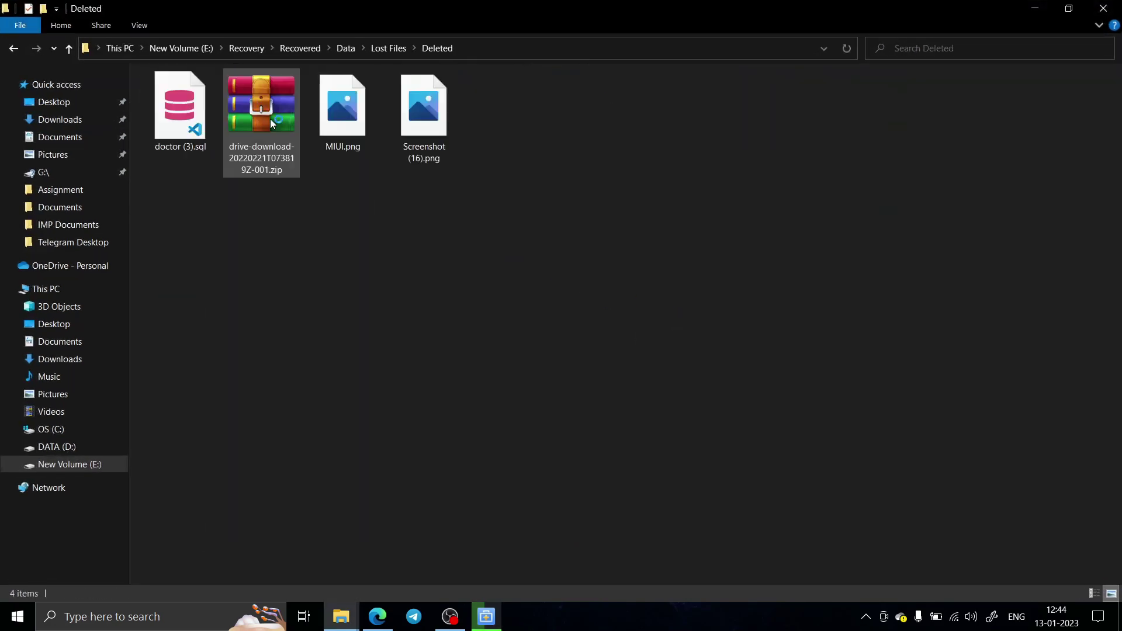
{"action": "left_click_drag", "start_coordinate": [954, 151], "coordinate": [459, 130]}
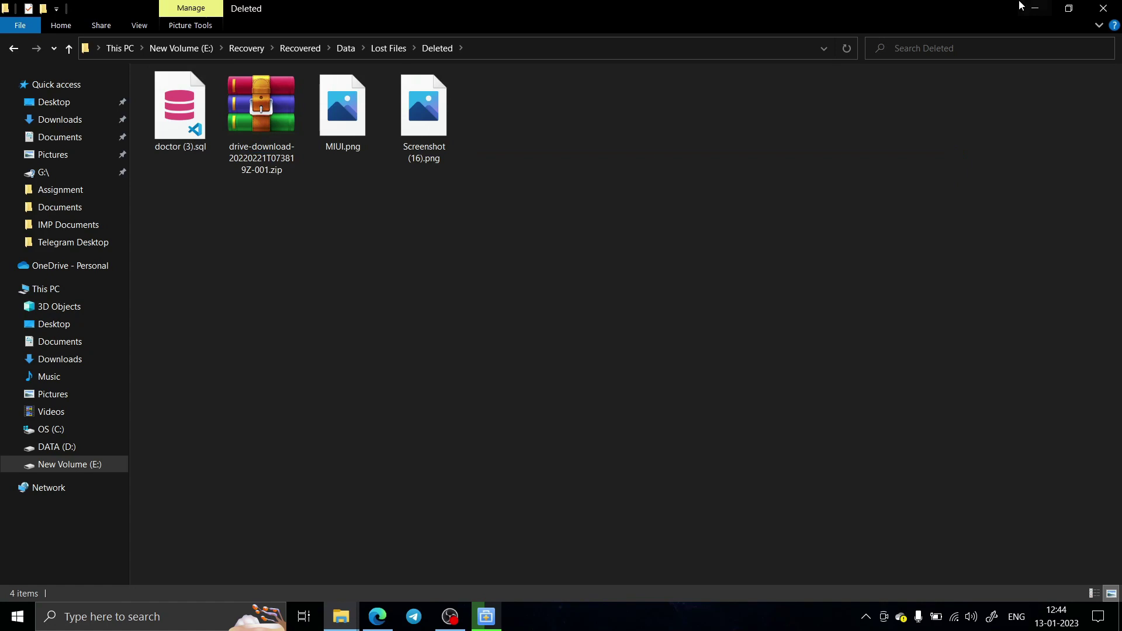
{"action": "left_click", "coordinate": [1034, 8]}
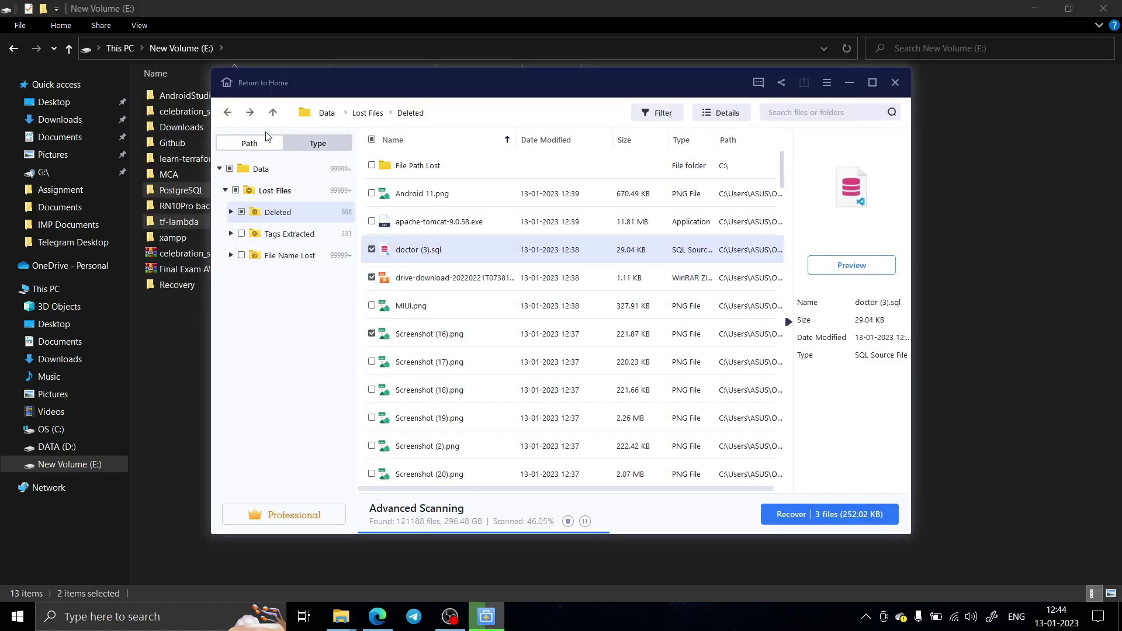
{"action": "left_click", "coordinate": [227, 113]}
{"action": "left_click", "coordinate": [371, 165]}
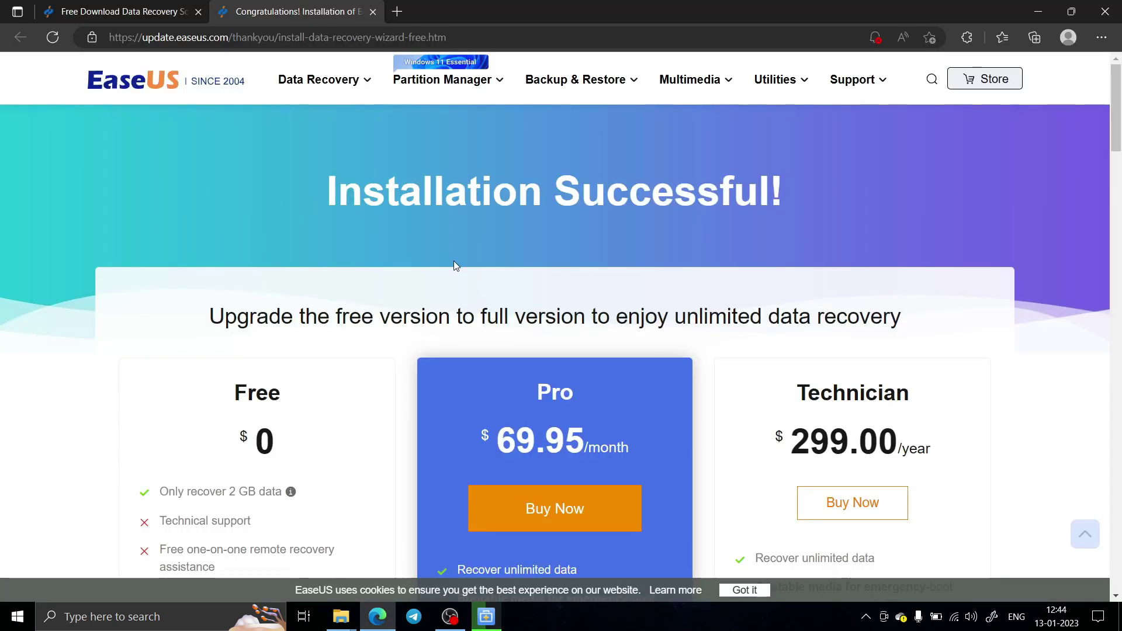
{"action": "scroll", "coordinate": [446, 263], "scroll_direction": "down", "scroll_amount": 1}
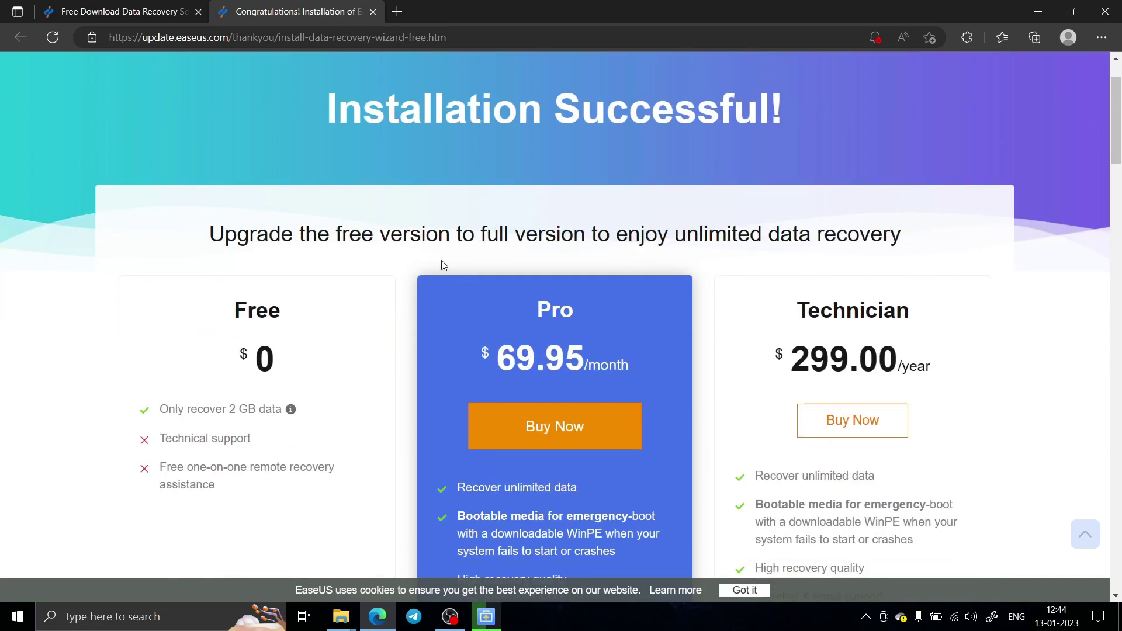
Review the Free plan's 2 GB recovery limit on the pricing page, then return to the free download page.
{"action": "left_click", "coordinate": [132, 11]}
{"action": "scroll", "coordinate": [574, 371], "scroll_direction": "down", "scroll_amount": 5}
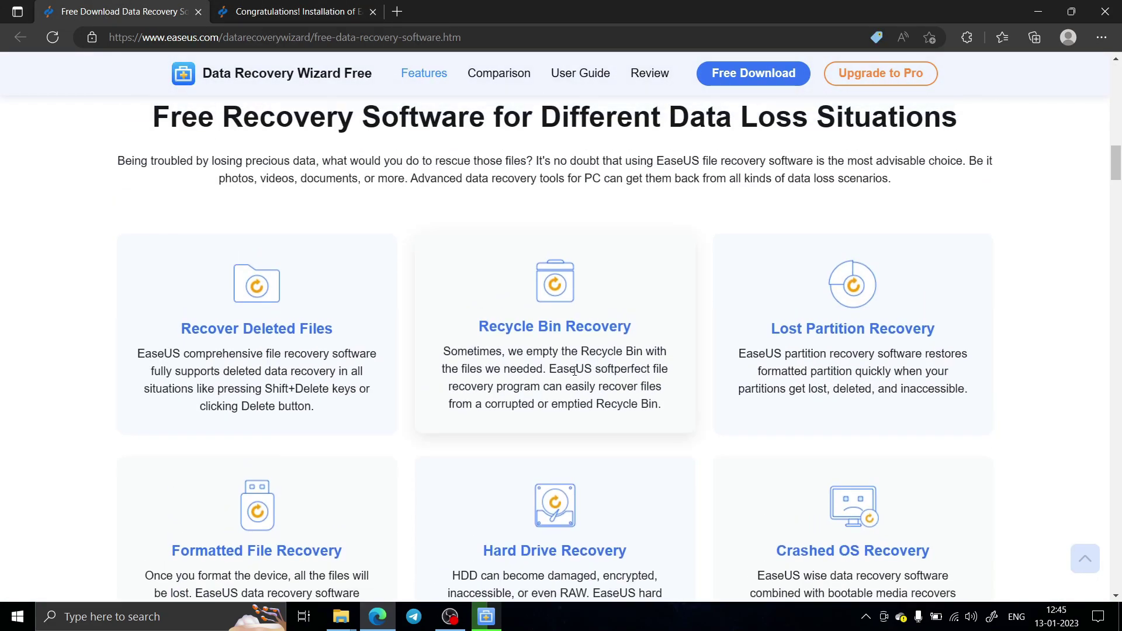
{"action": "scroll", "coordinate": [574, 371], "scroll_direction": "up", "scroll_amount": 5}
{"action": "scroll", "coordinate": [366, 384], "scroll_direction": "up", "scroll_amount": 3}
{"action": "scroll", "coordinate": [371, 394], "scroll_direction": "up", "scroll_amount": 1}
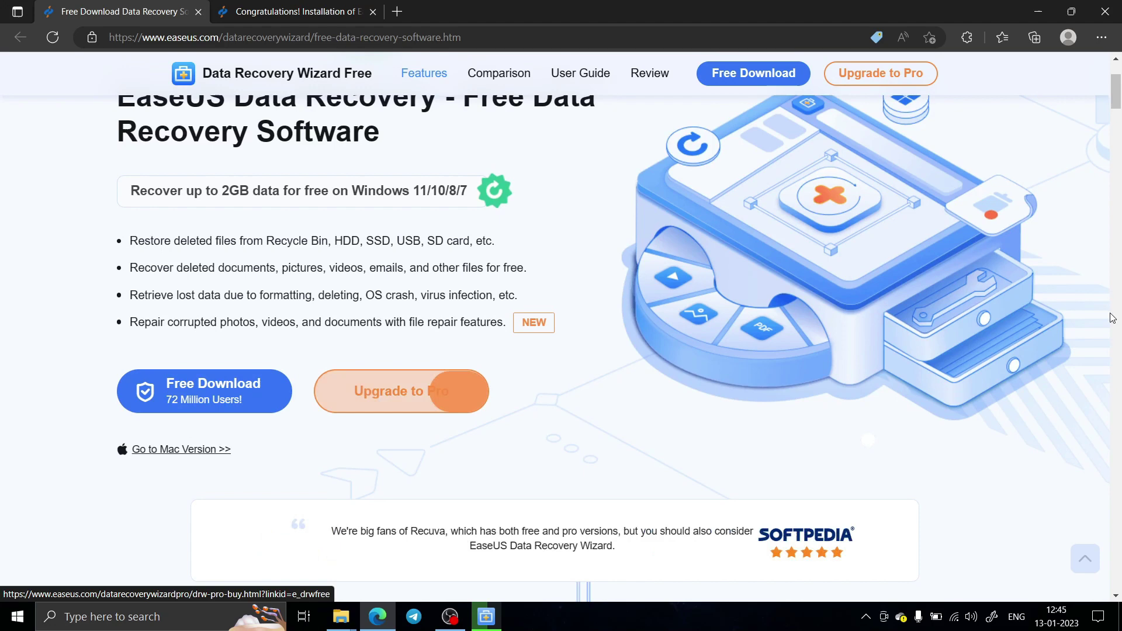
{"action": "scroll", "coordinate": [800, 320], "scroll_direction": "up", "scroll_amount": 2}
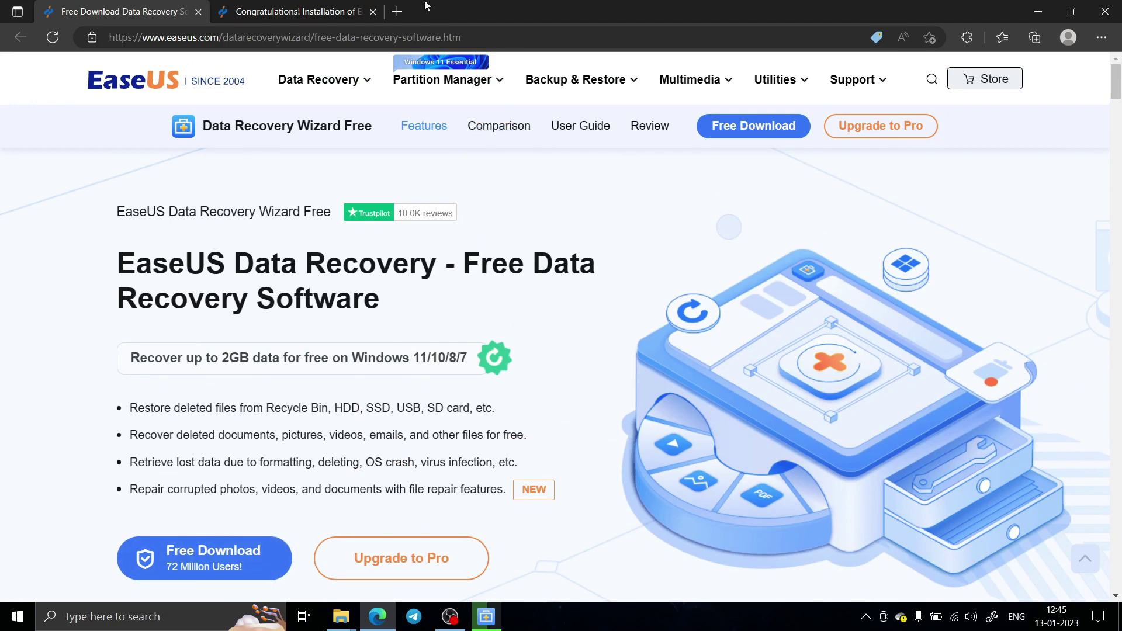
{"action": "left_click", "coordinate": [296, 12]}
{"action": "scroll", "coordinate": [596, 476], "scroll_direction": "down", "scroll_amount": 2}
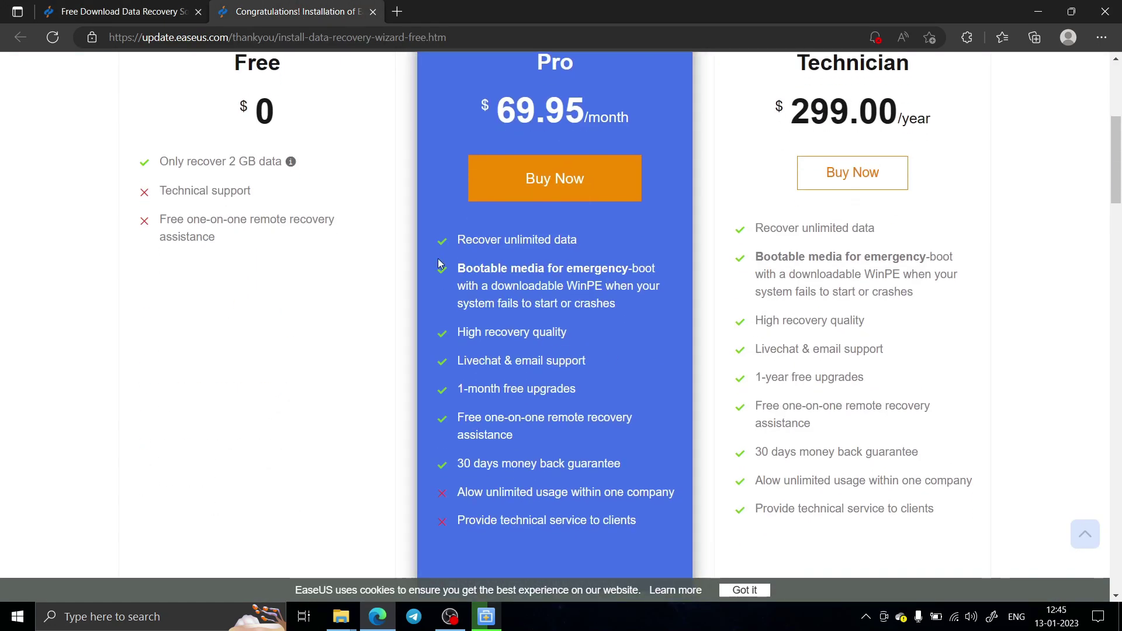
{"action": "scroll", "coordinate": [438, 259], "scroll_direction": "up", "scroll_amount": 2}
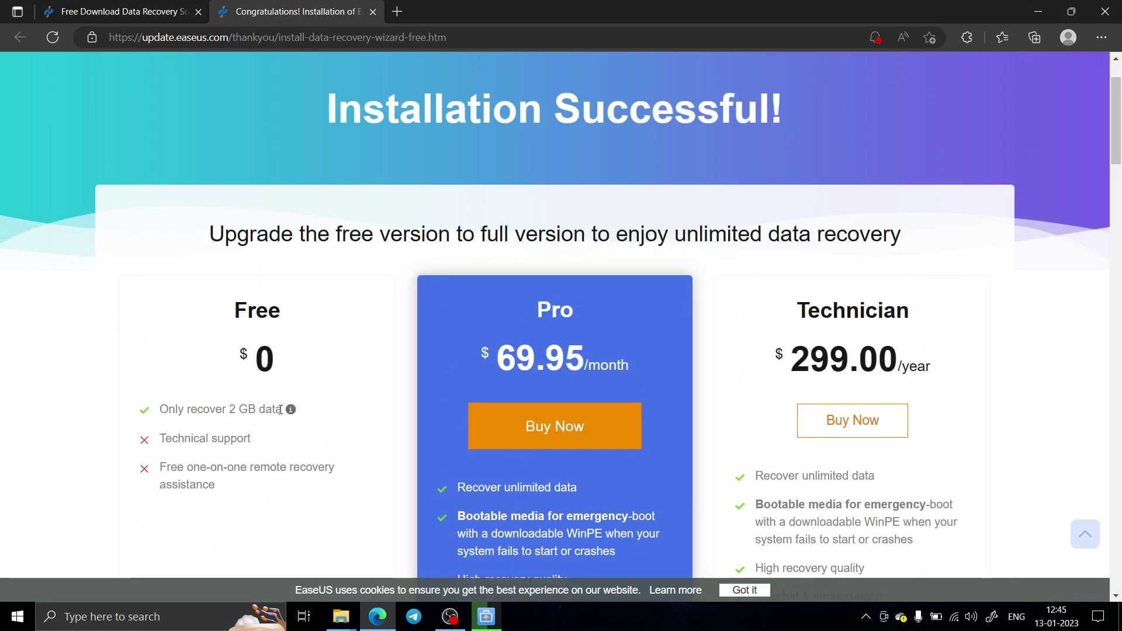
{"action": "left_click_drag", "start_coordinate": [281, 410], "coordinate": [163, 409]}
{"action": "left_click", "coordinate": [150, 314]}
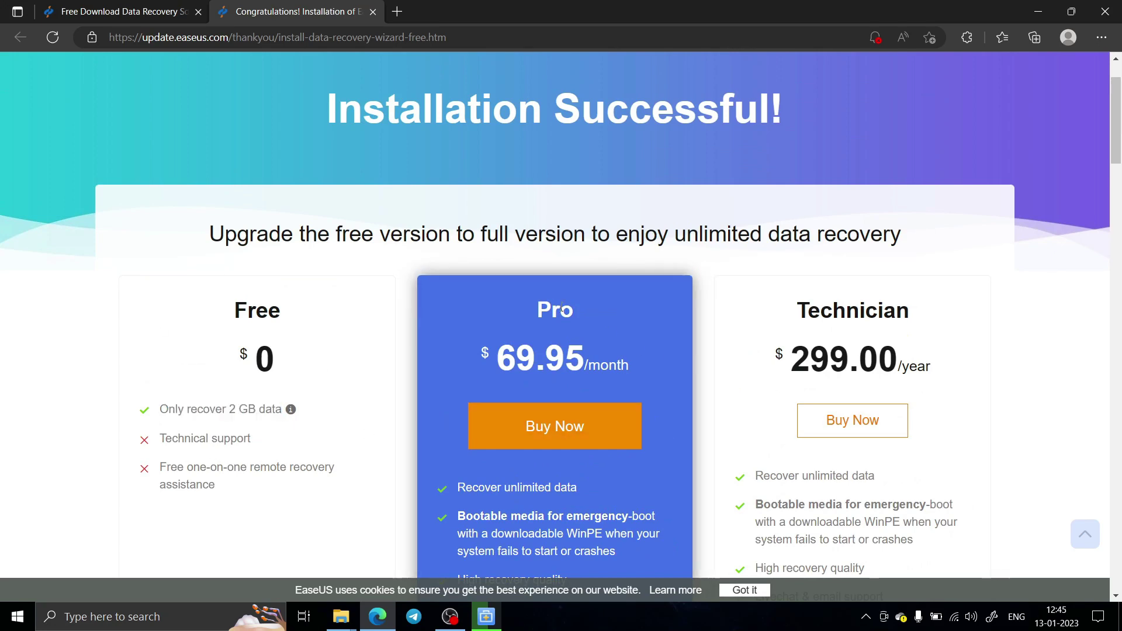
{"action": "scroll", "coordinate": [561, 264], "scroll_direction": "down", "scroll_amount": 2}
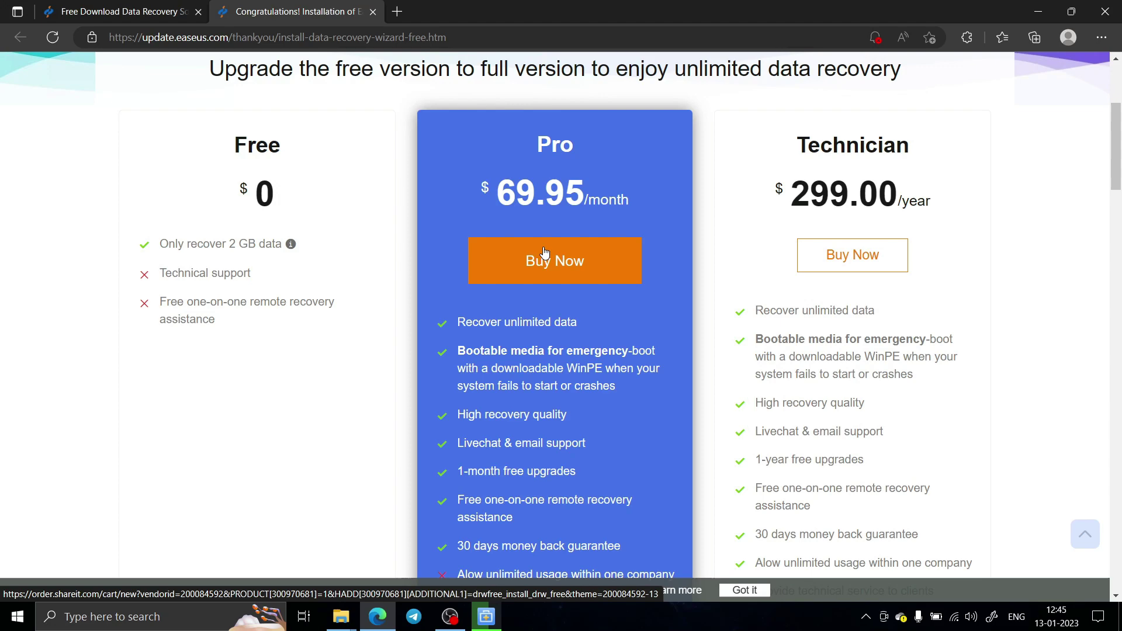
{"action": "scroll", "coordinate": [543, 254], "scroll_direction": "up", "scroll_amount": 3}
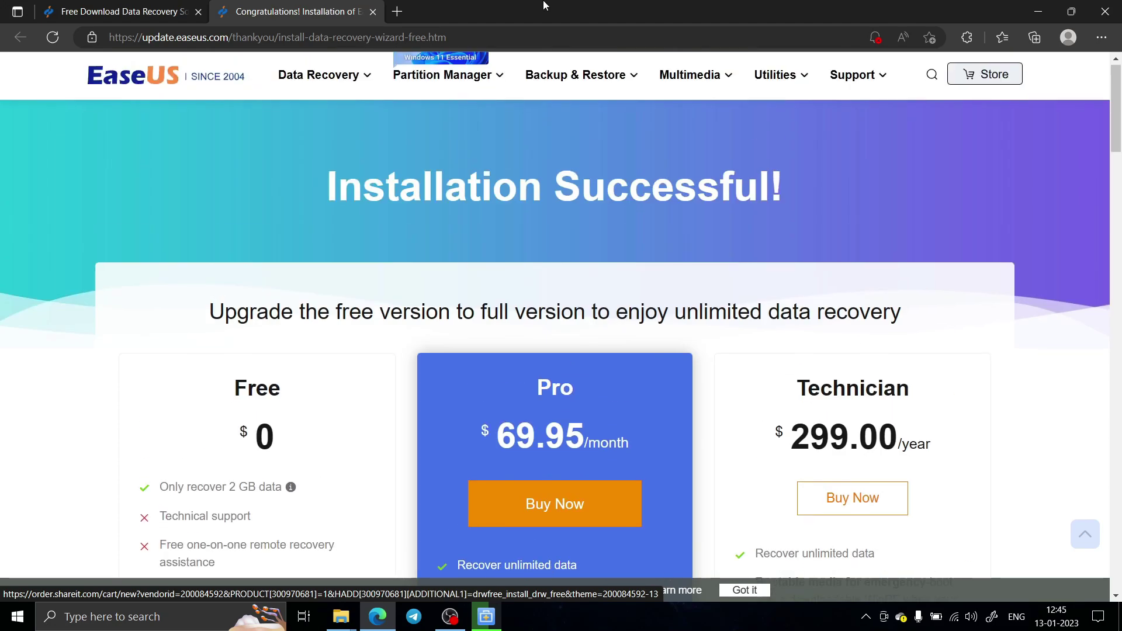
{"action": "left_click", "coordinate": [81, 9]}
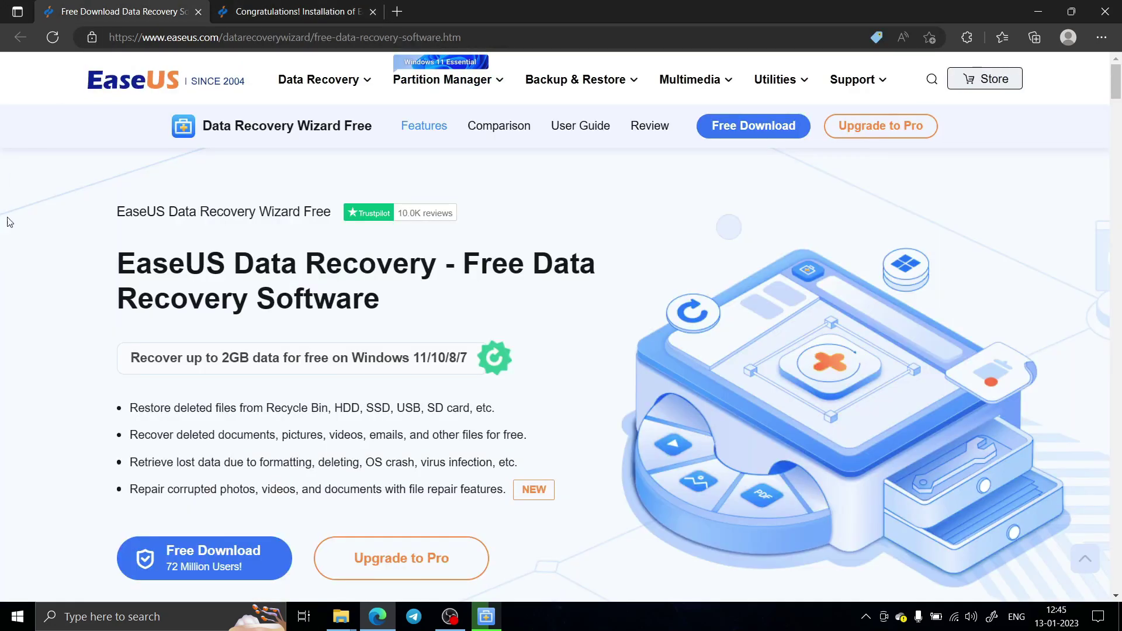